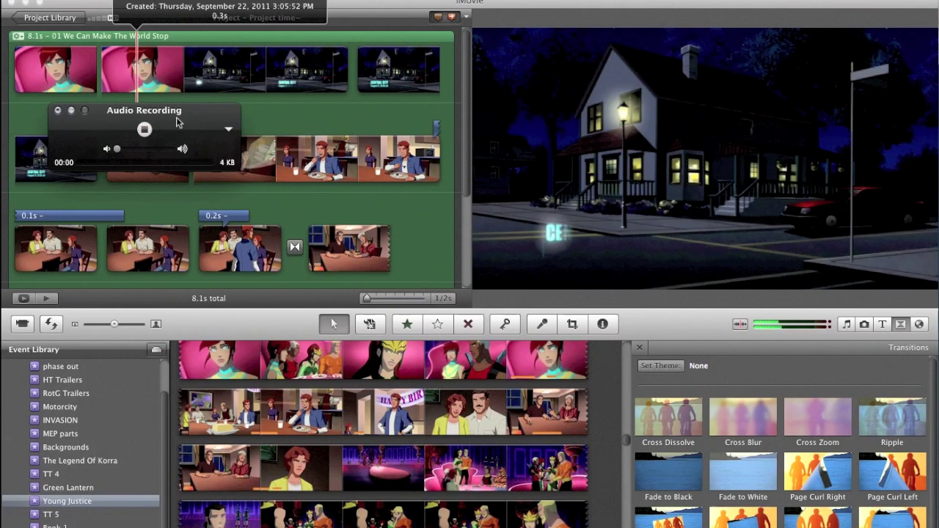
Examine the Ken Burns framing of the project's first clip and preview its playback without changing the crop
left_click_drag(177, 117, 183, 238)
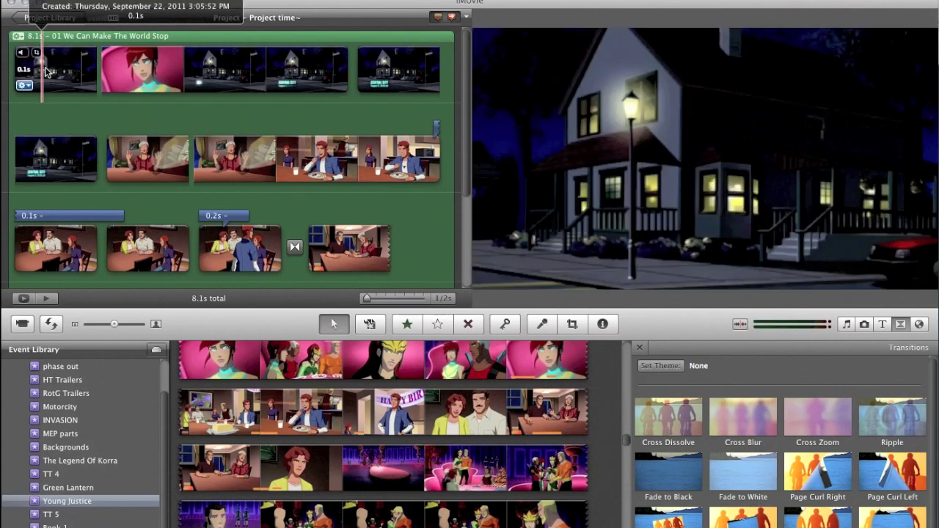
left_click(45, 68)
left_click_drag(45, 67, 109, 79)
left_click(72, 71)
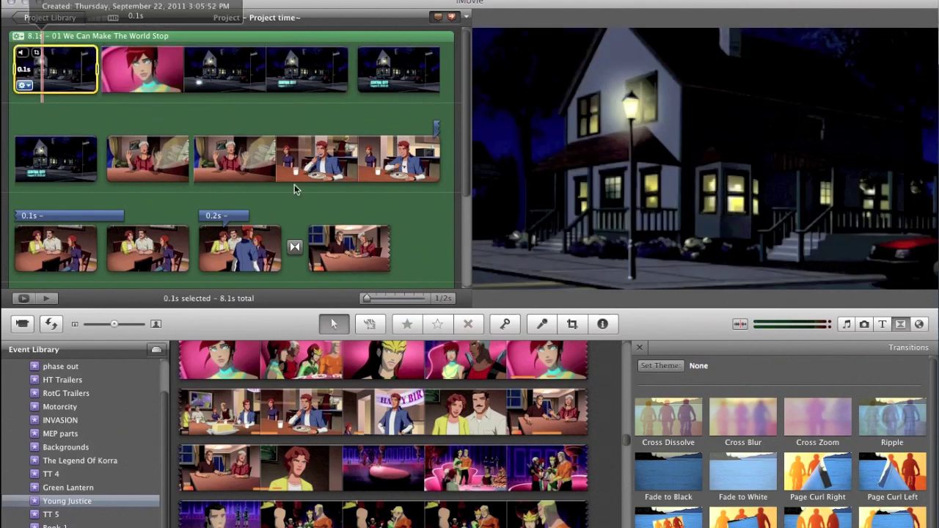
left_click(572, 324)
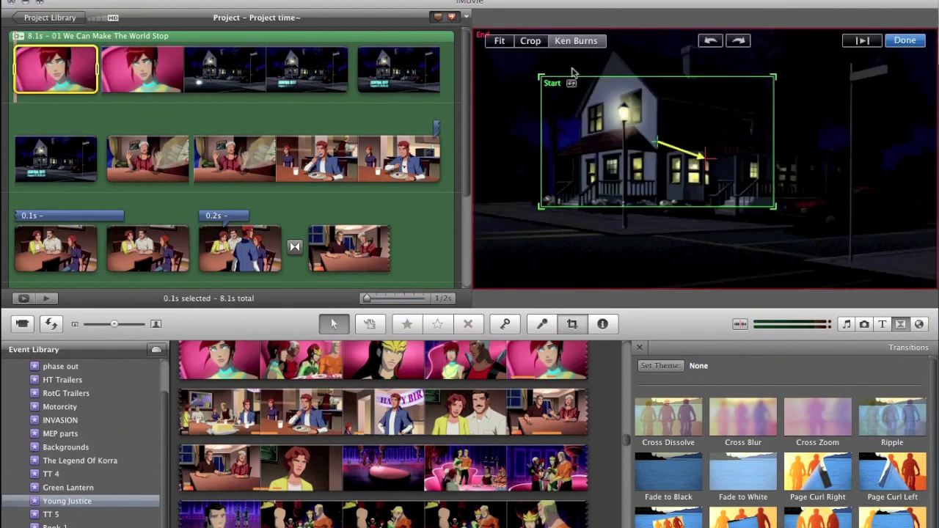
key("space")
left_click(633, 127)
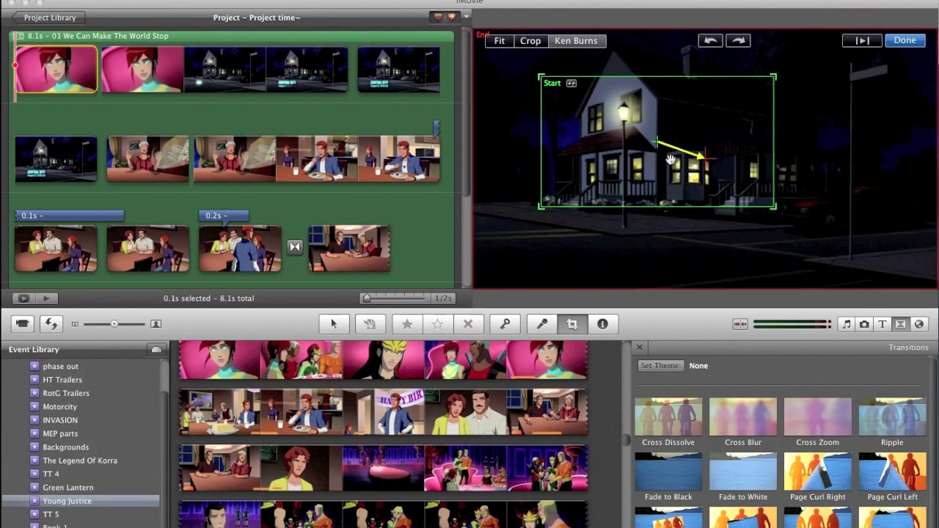
key("space")
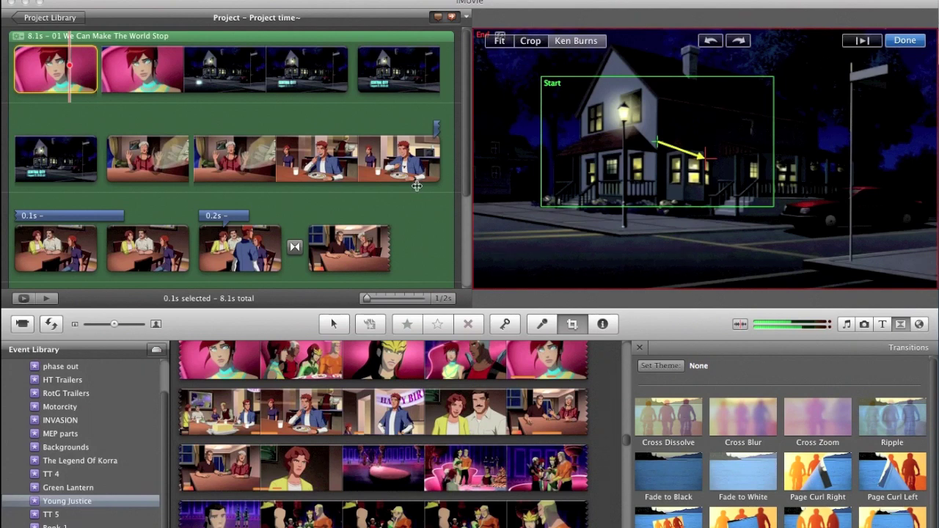
left_click(904, 41)
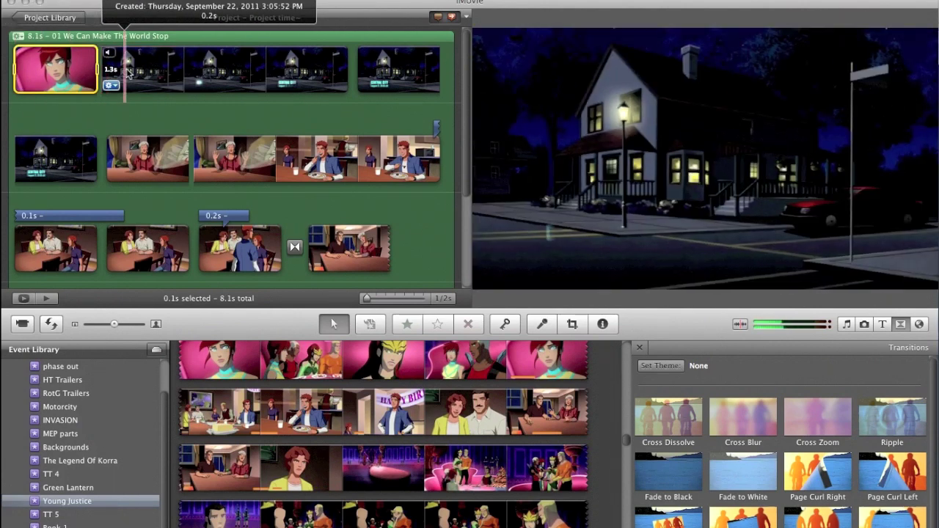
Look over the remaining clips in the project and compare the available titles with the available transitions
scroll(128, 71, "down", 5)
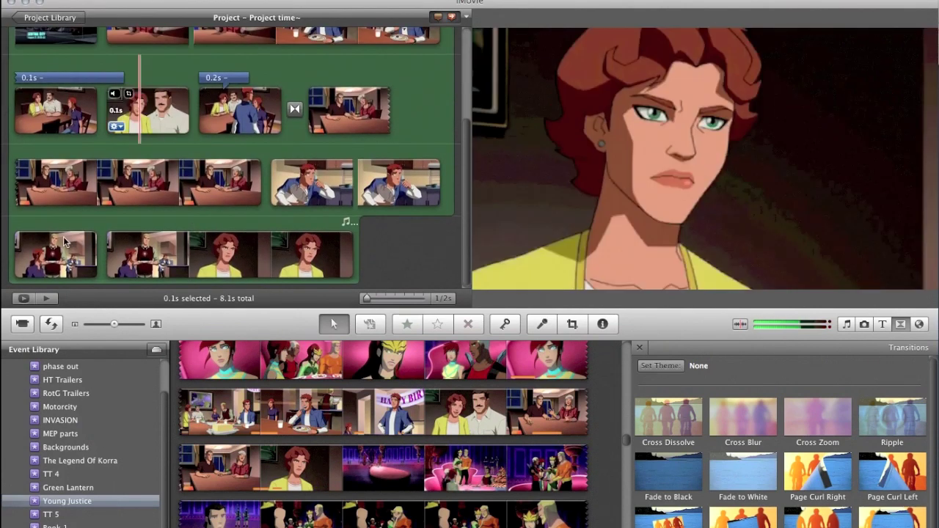
left_click(63, 239)
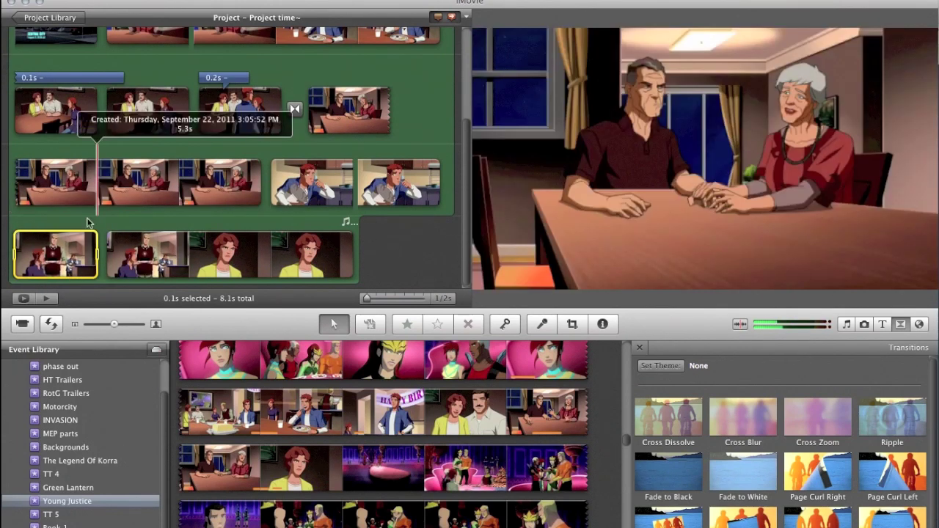
scroll(78, 228, "up", 5)
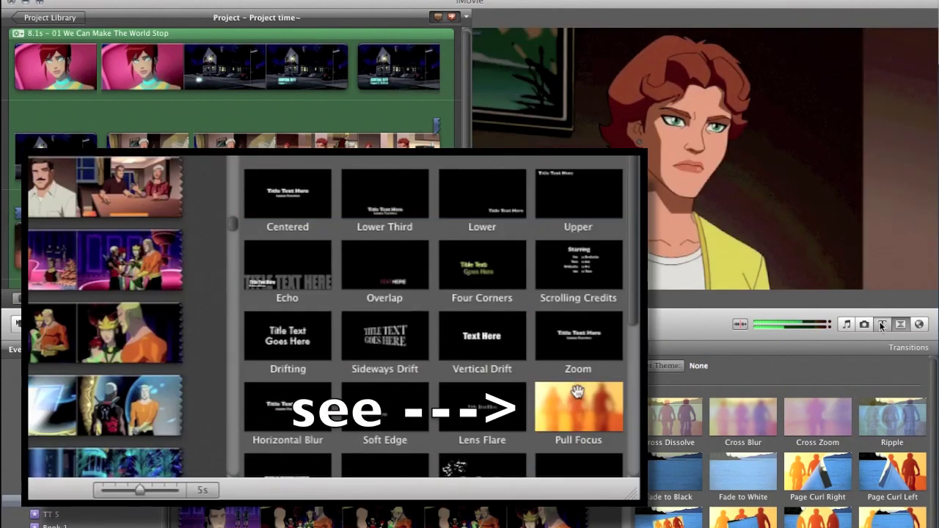
left_click(882, 323)
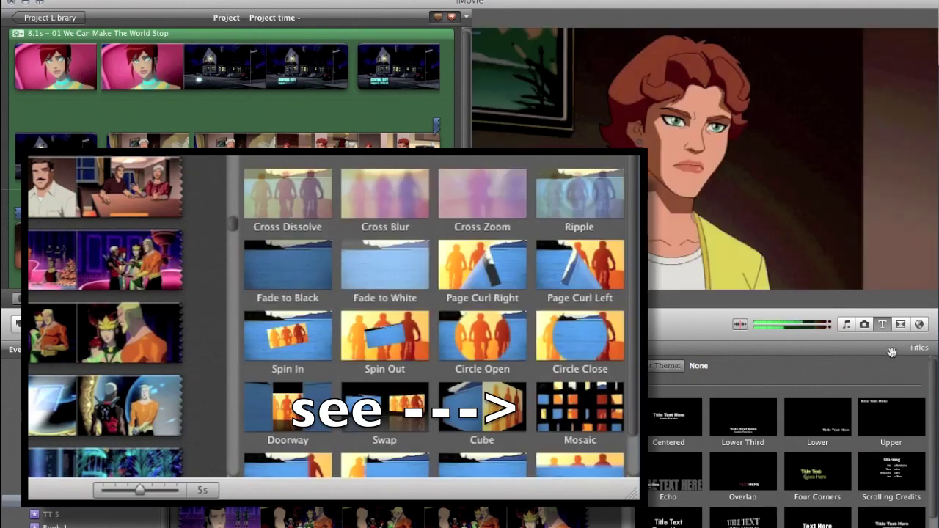
left_click(901, 324)
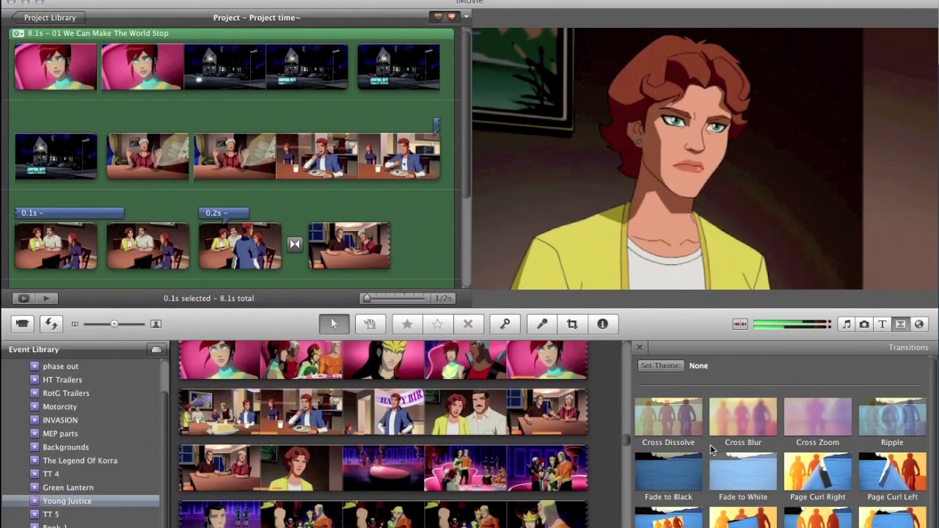
Try extending the blur title back over the dinner-eating clip to 1.2 s, and undo the extension
left_click_drag(694, 429, 438, 123)
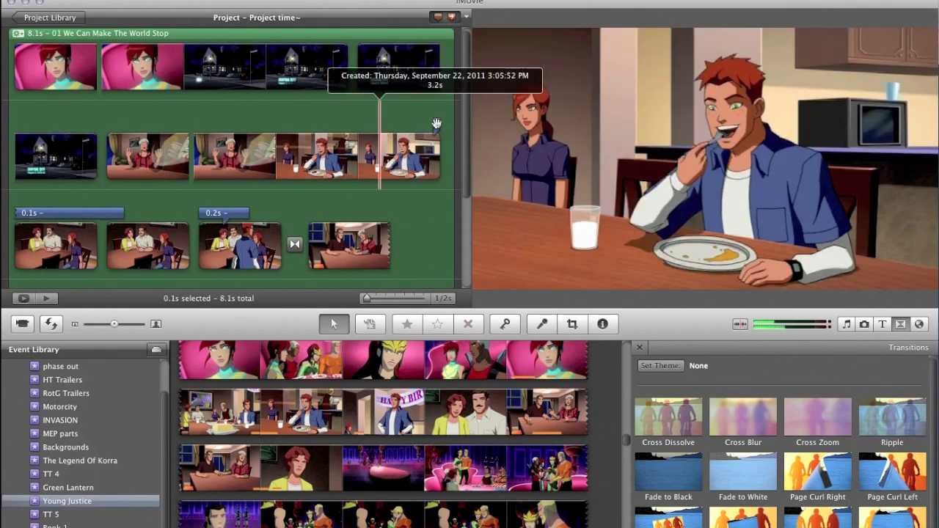
left_click_drag(433, 127, 262, 136)
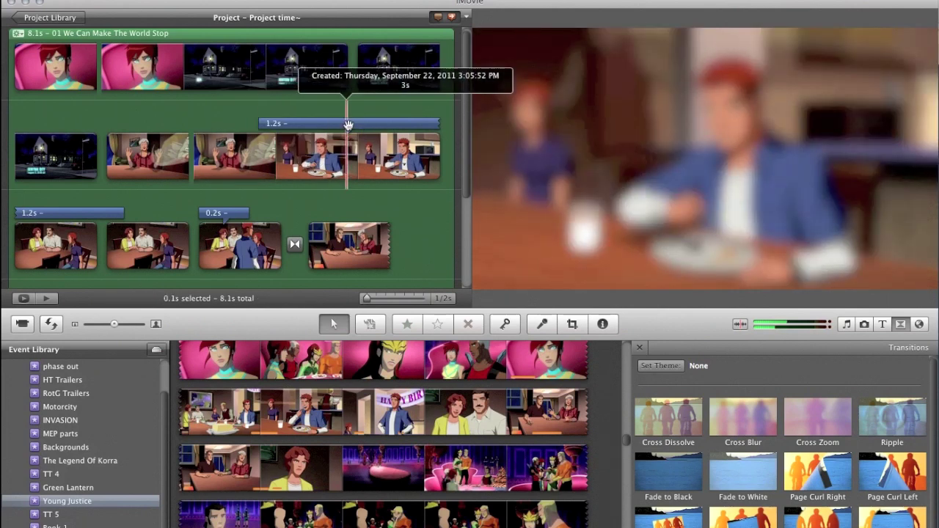
key("super+z")
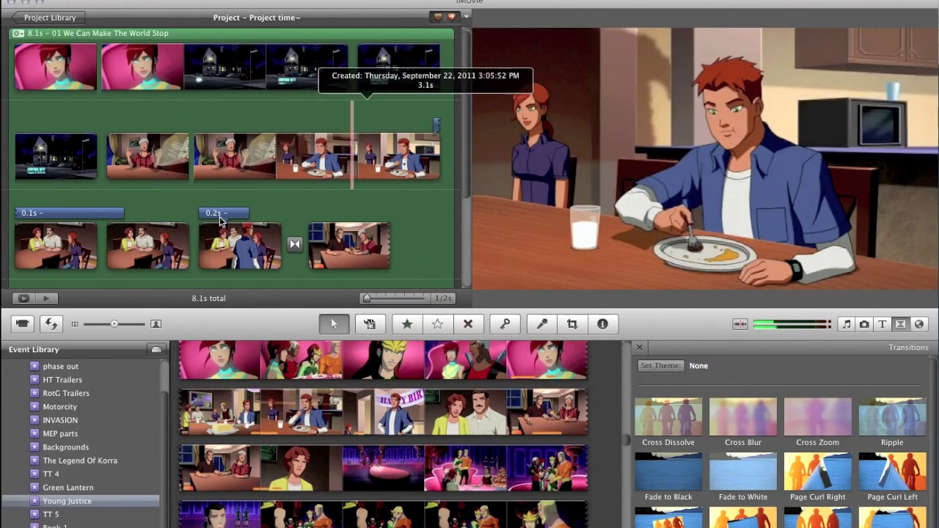
Preview the blurred title sections over the family-at-table clips and examine the clips that follow them
key("space")
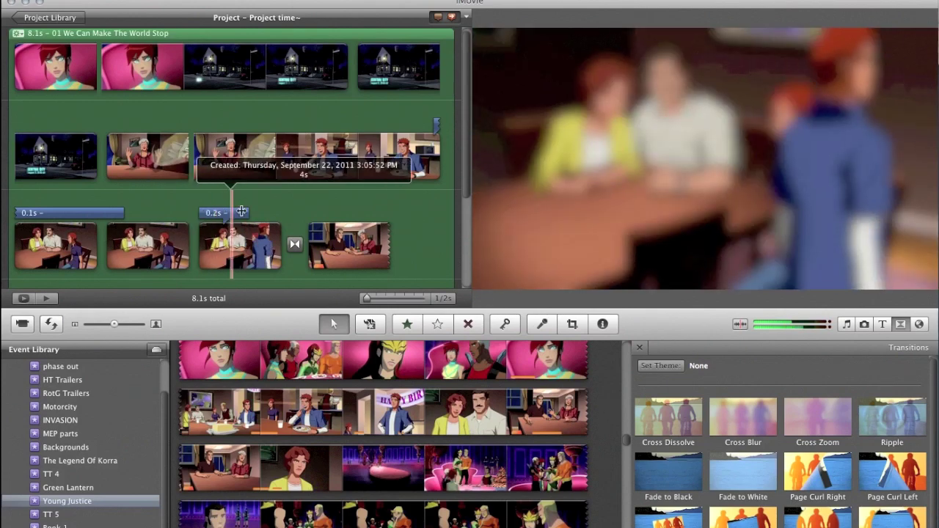
key("space")
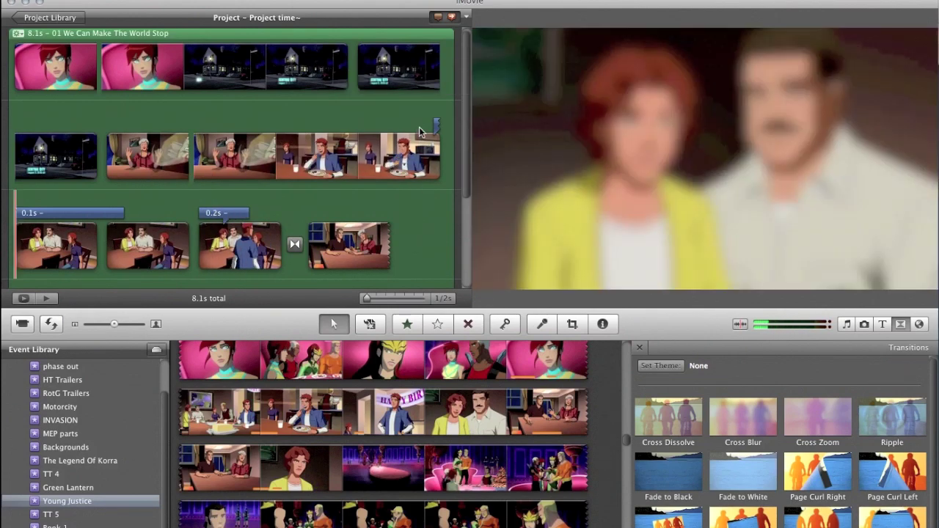
key("space")
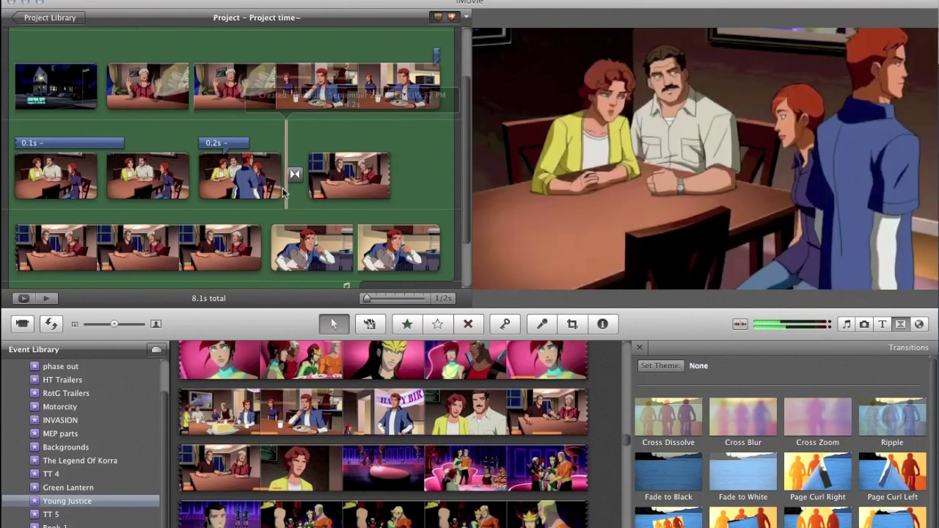
scroll(283, 188, "down", 2)
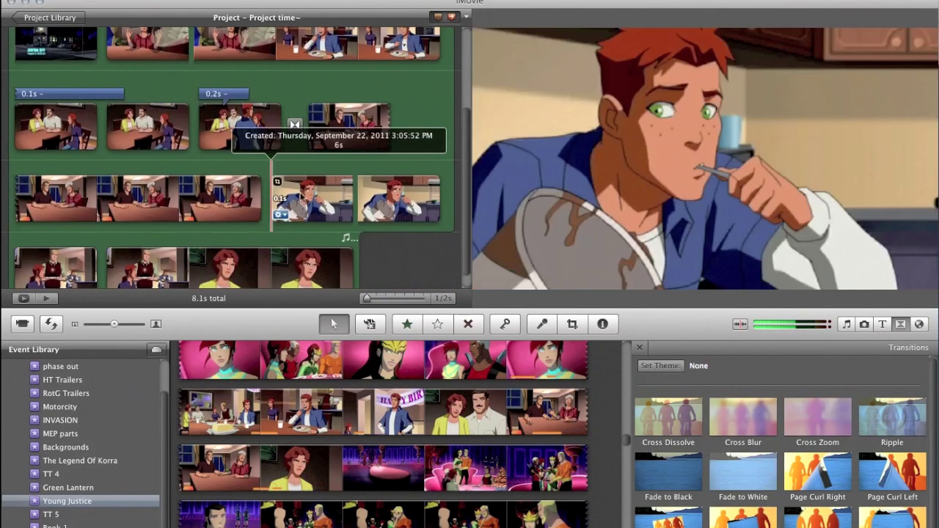
scroll(328, 200, "down", 1)
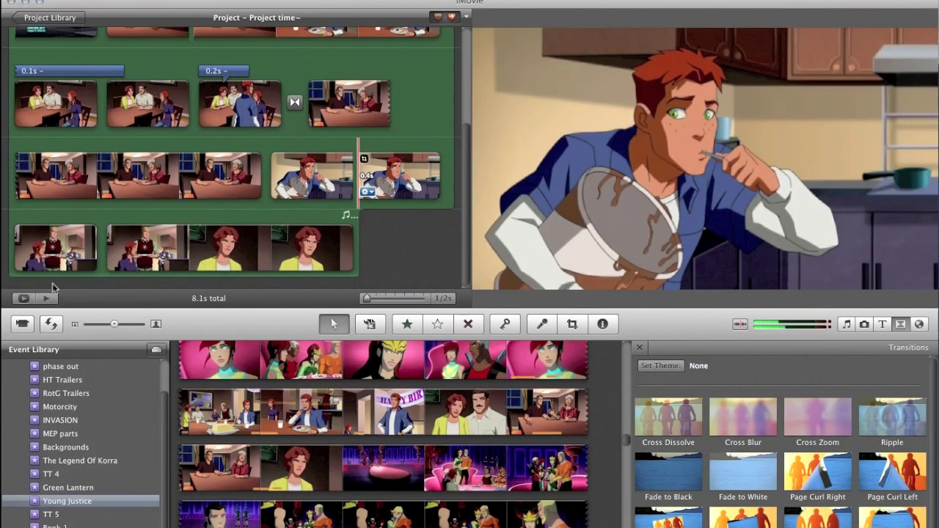
scroll(85, 270, "up", 6)
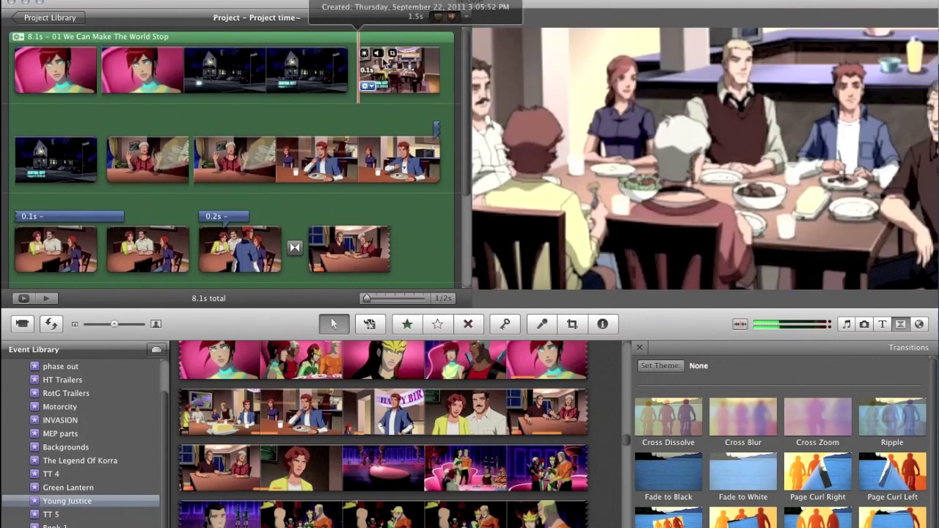
Examine the Inspector's video adjustments for the short dinner-table clip following the opening night house shots
left_click(389, 64)
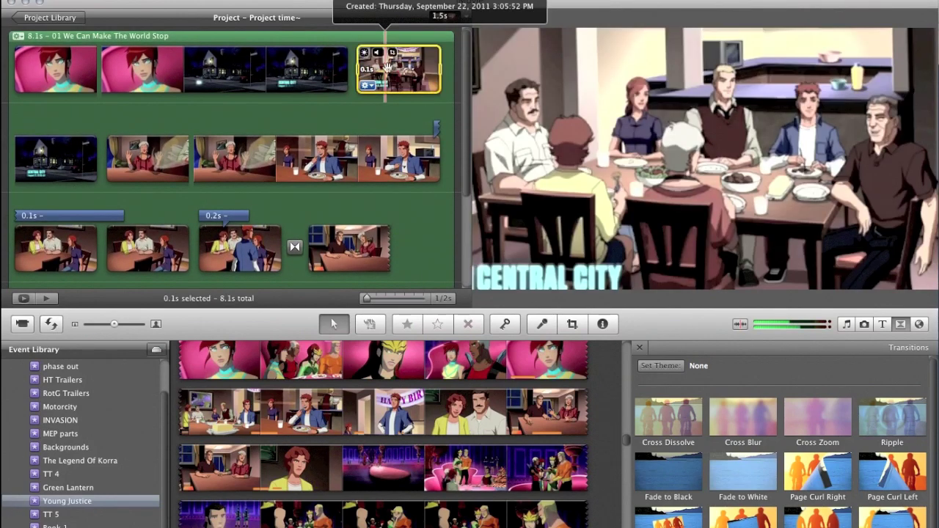
left_click(586, 326)
left_click(556, 371)
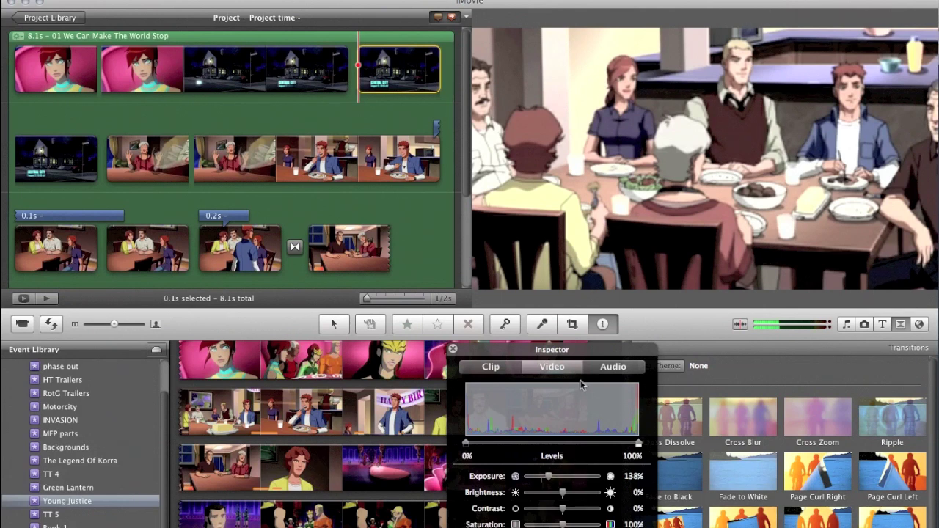
left_click_drag(555, 357, 535, 142)
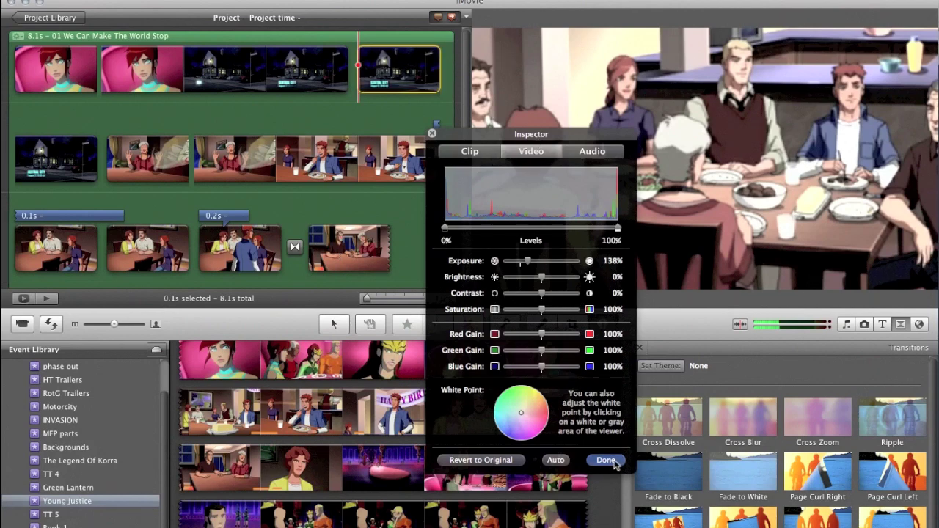
left_click(615, 465)
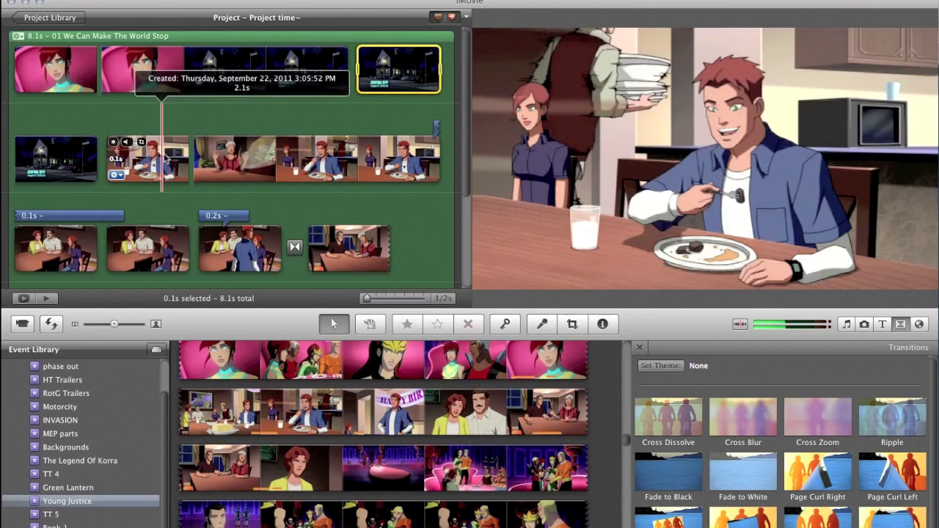
left_click_drag(164, 156, 272, 169)
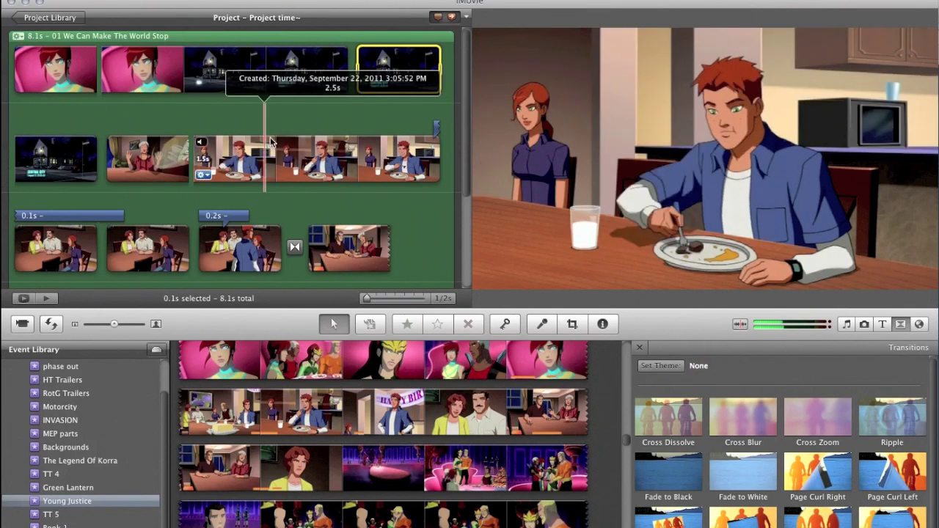
left_click(212, 0)
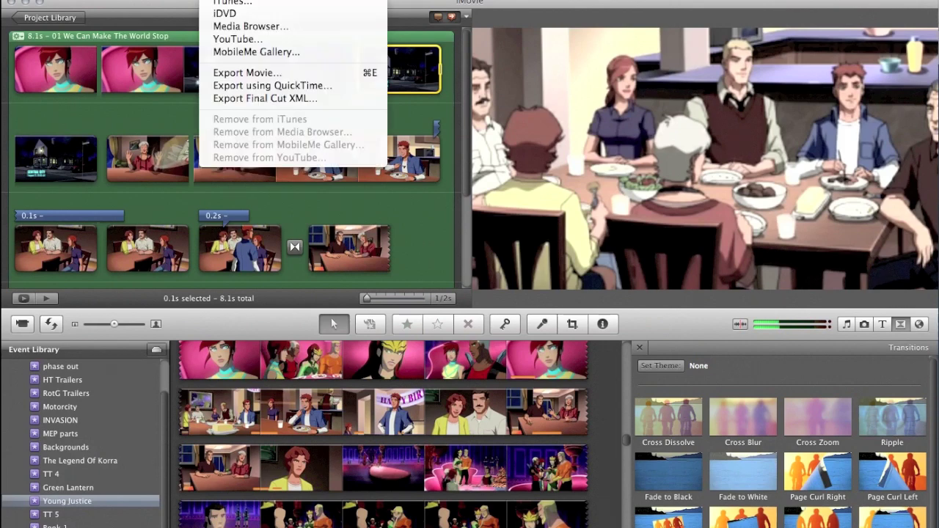
Switch to QuickTime Player, stop the audio recording and close its window
mouse_move(181, 0)
left_click(369, 402)
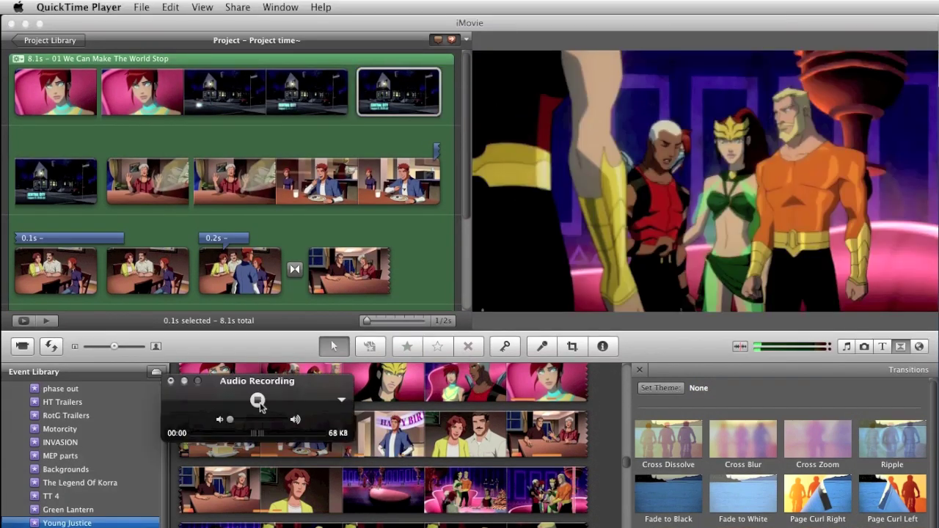
left_click(261, 402)
left_click_drag(241, 393, 227, 449)
left_click(245, 455)
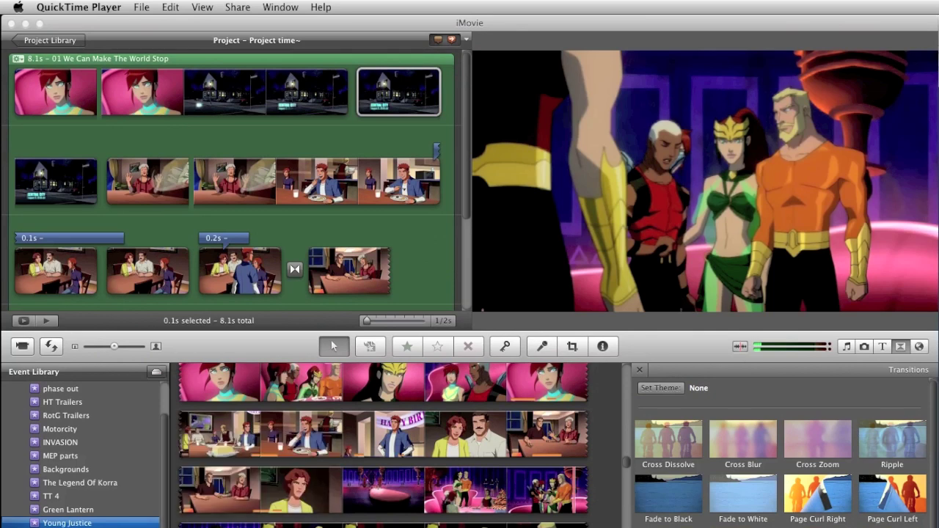
left_click(143, 6)
mouse_move(94, 6)
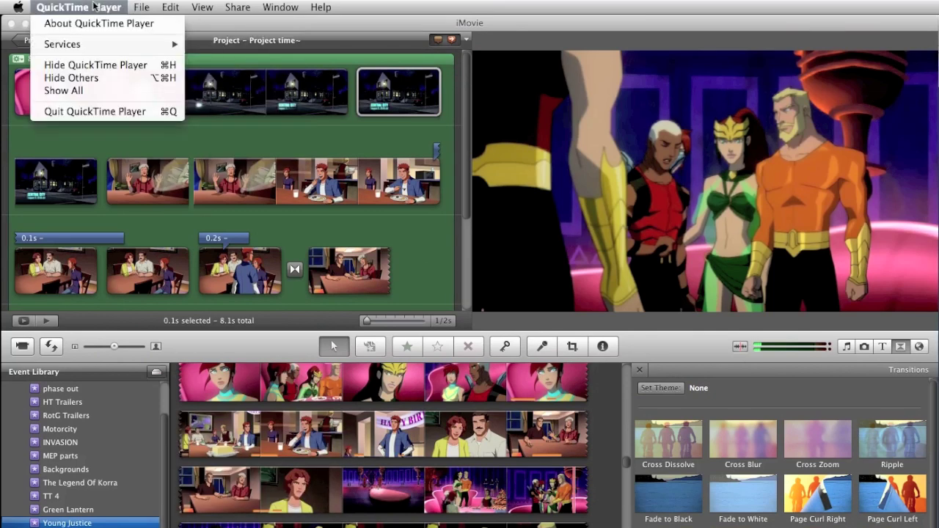
Switch back to iMovie and create a new project named FOR DAH TUTORIAL
left_click(76, 35)
left_click(89, 7)
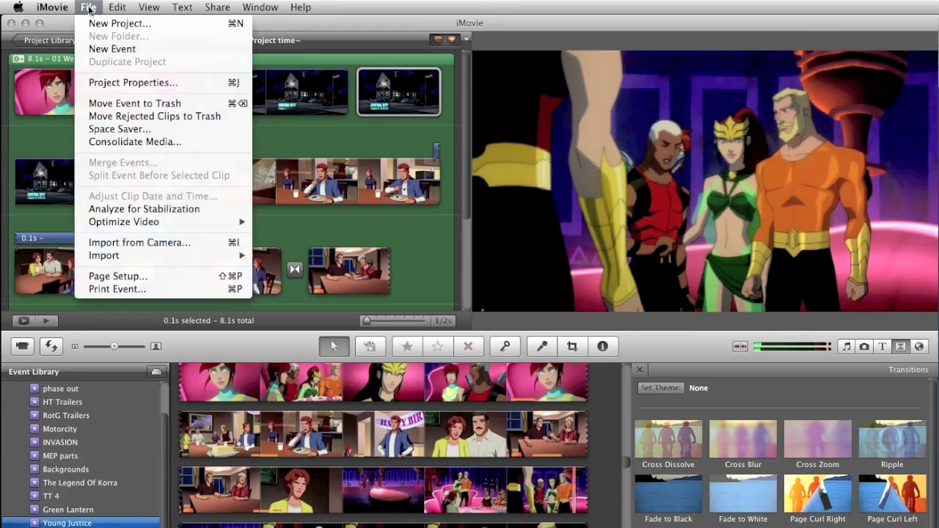
left_click(98, 23)
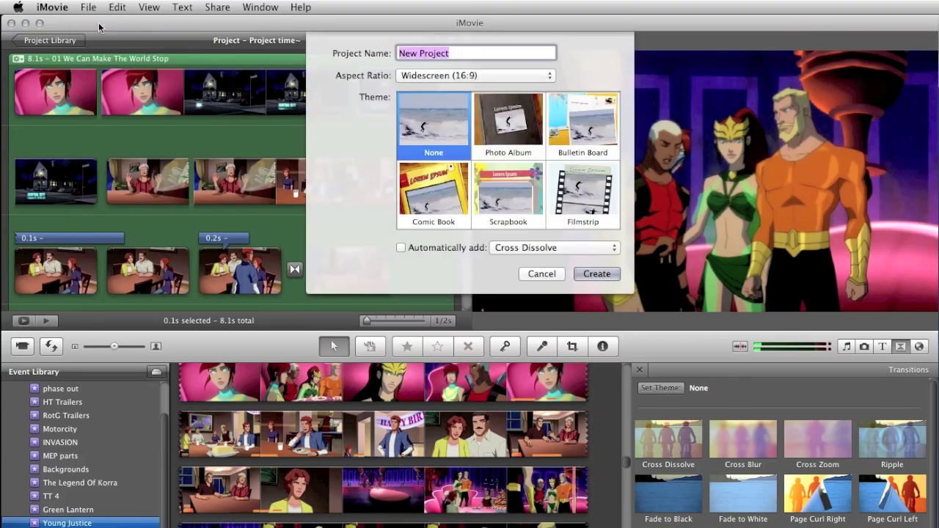
type("FO")
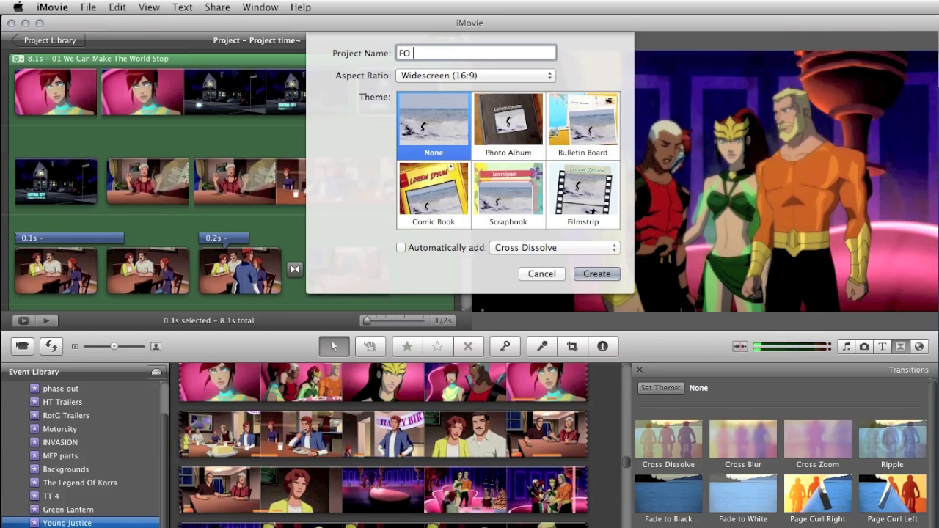
type("R DAH")
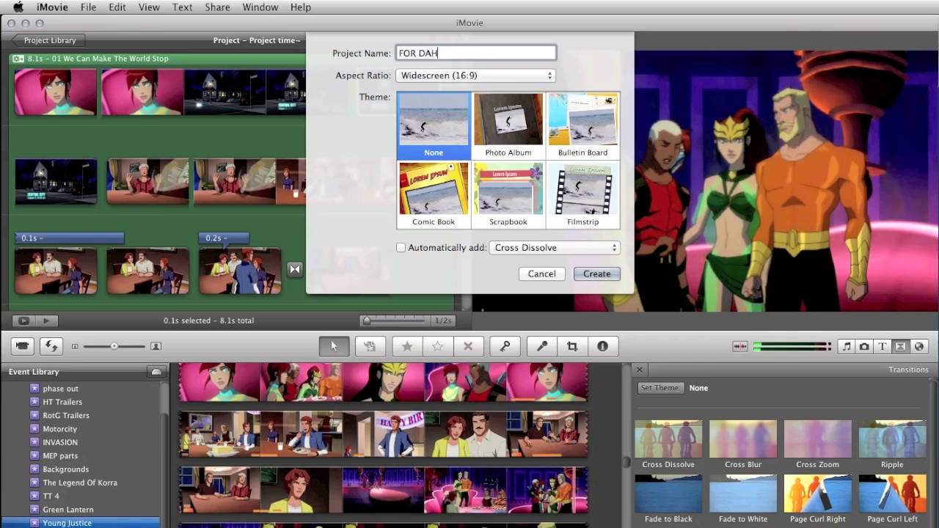
type(" TUTORIAL")
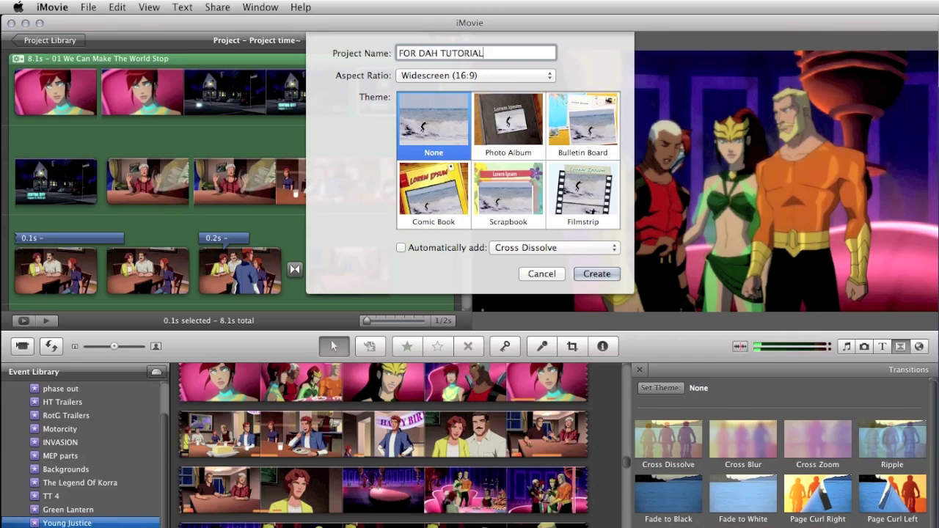
key("Return")
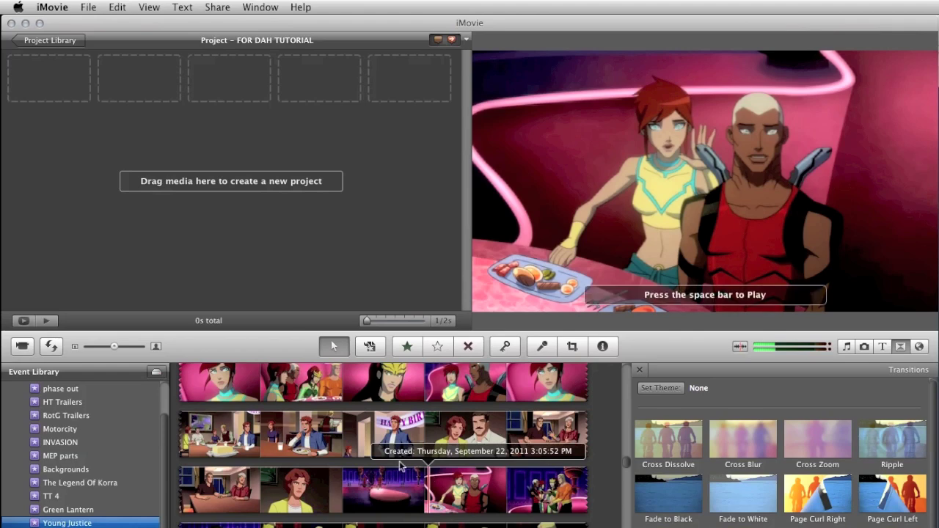
Switch to iTunes and find the song Deer In The Headlights on Owl City's Maybe I'm Dreaming album
key("space")
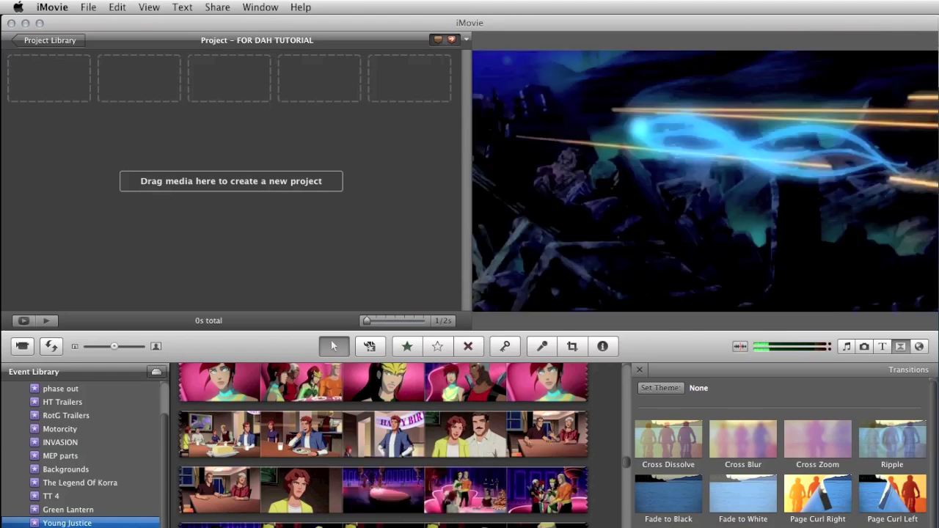
key("super+Tab")
scroll(528, 448, "up", 5)
scroll(529, 449, "up", 10)
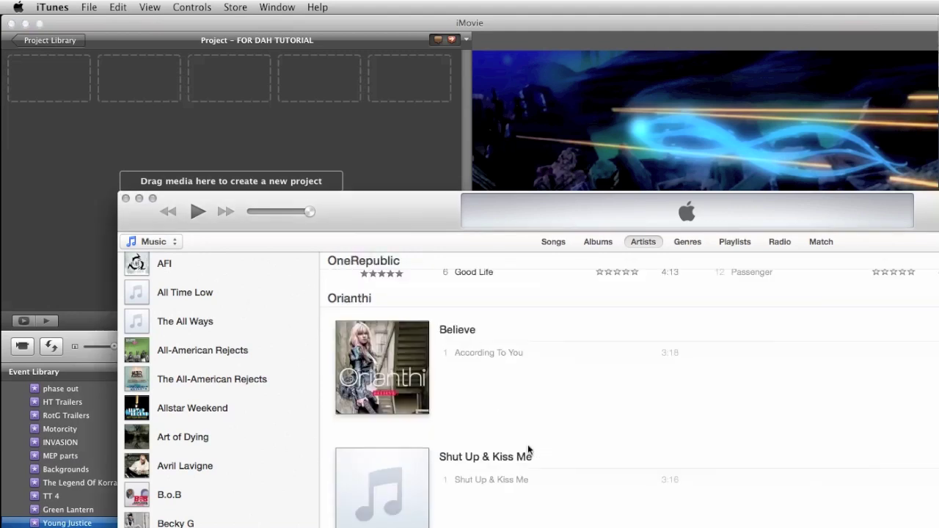
scroll(528, 450, "down", 12)
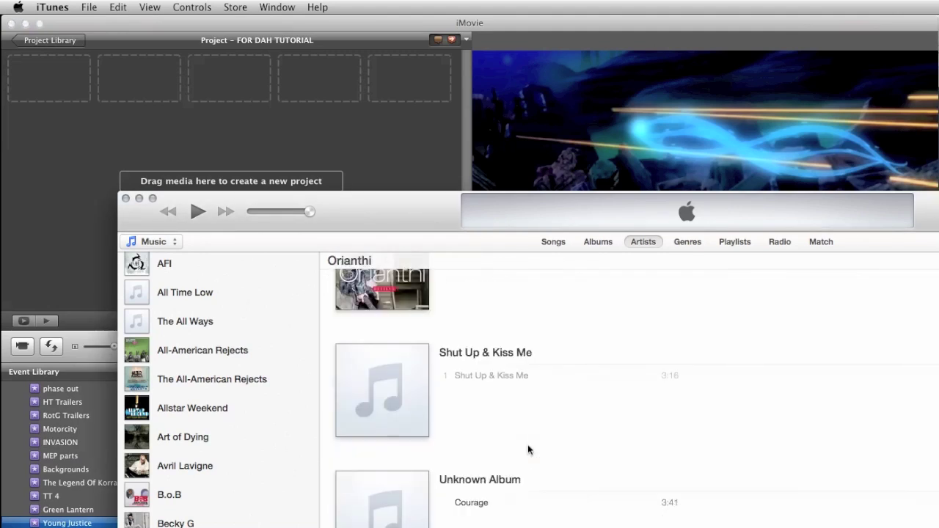
scroll(527, 448, "down", 10)
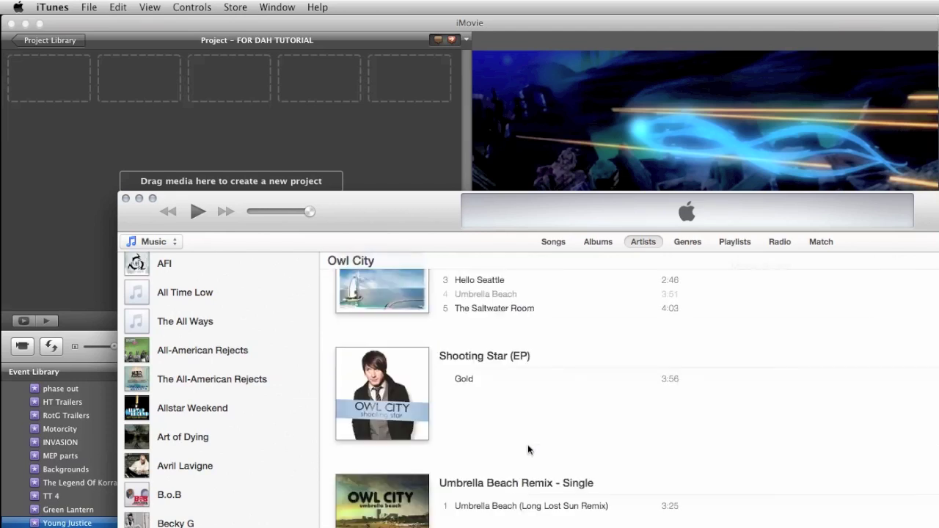
scroll(528, 448, "up", 8)
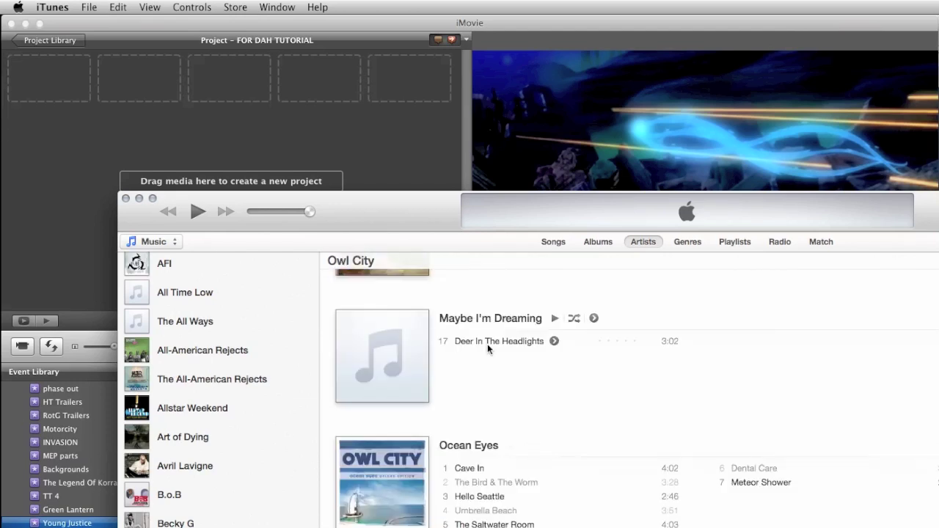
Reveal Deer In The Headlights in Finder and add the song to the FOR DAH TUTORIAL project as background music
right_click(488, 342)
left_click(517, 415)
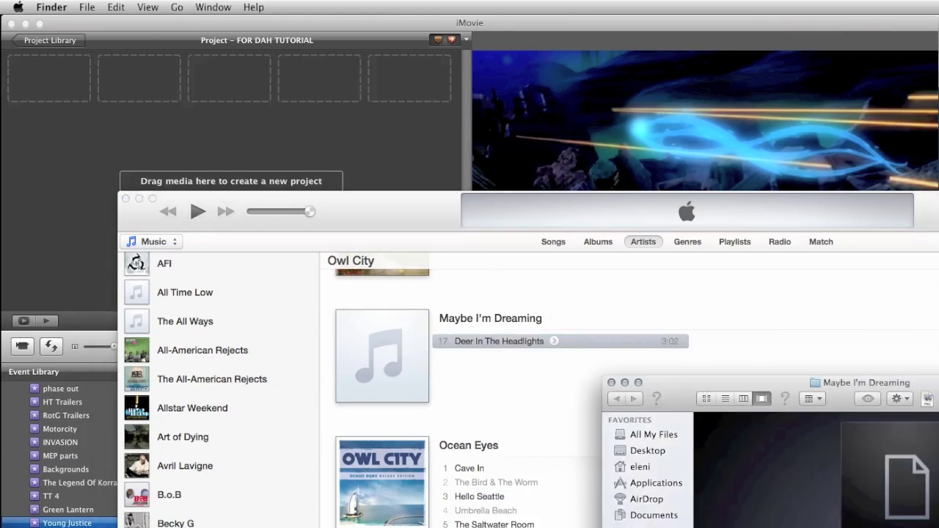
left_click_drag(499, 342, 254, 141)
left_click(384, 218)
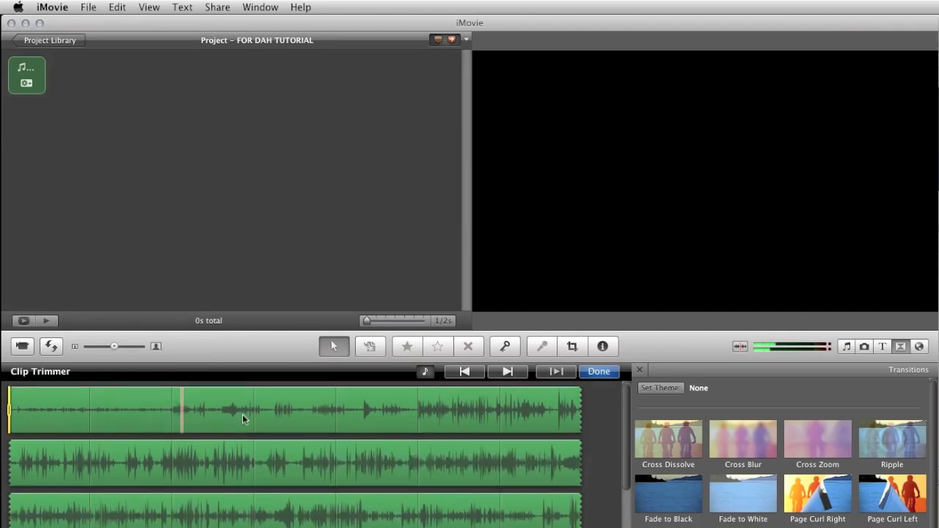
Trim the song in the Clip Trimmer so it starts near the end of the third waveform row, and finish trimming
left_click(420, 409)
left_click(365, 412)
left_click(535, 512)
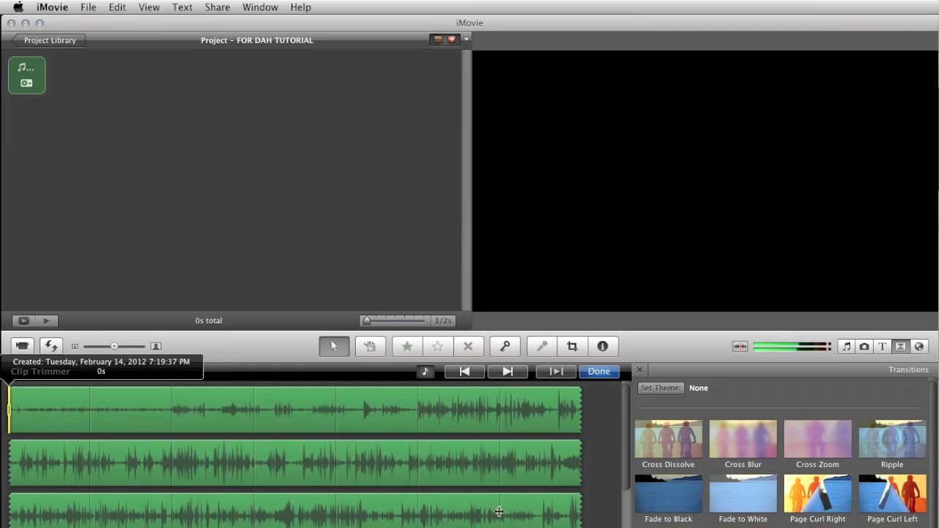
left_click(535, 513)
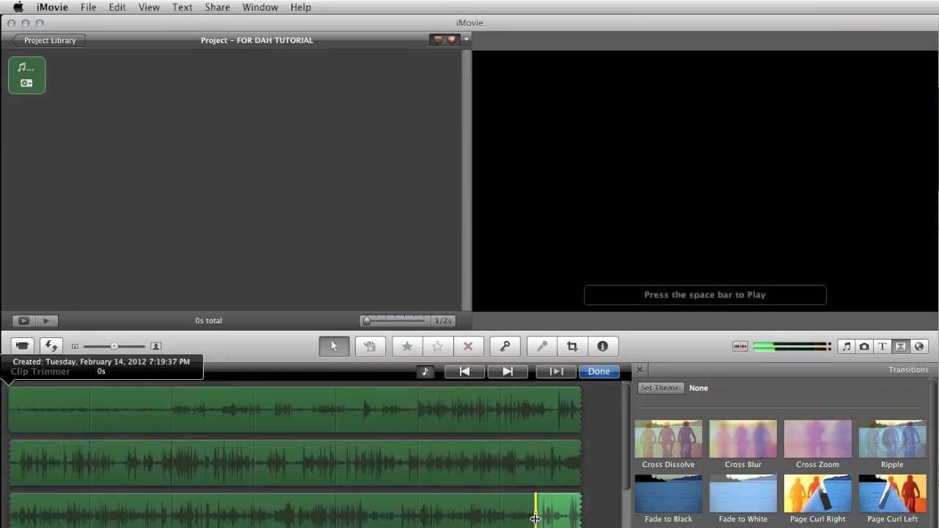
key("space")
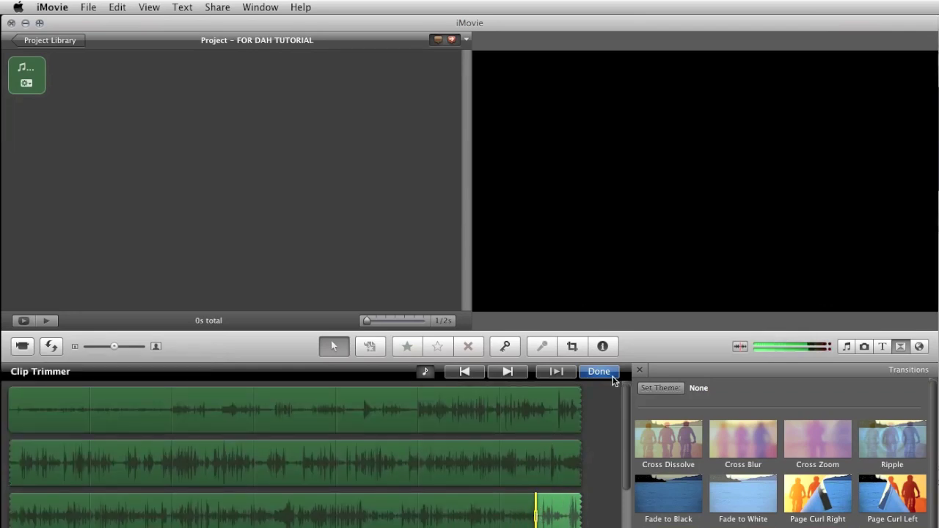
left_click(607, 373)
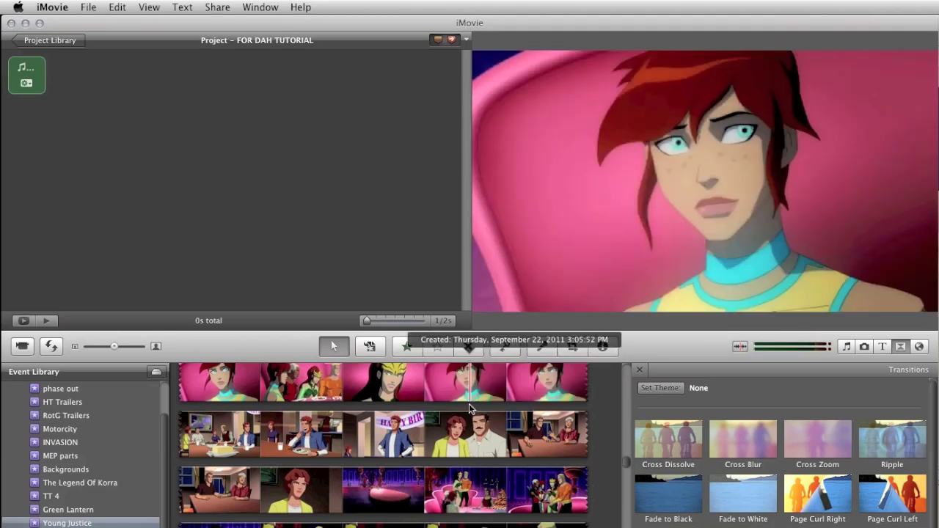
Add about 4.7 s of the event scene with the white-haired man and the green-skinned girl to the project
scroll(469, 404, "up", 2)
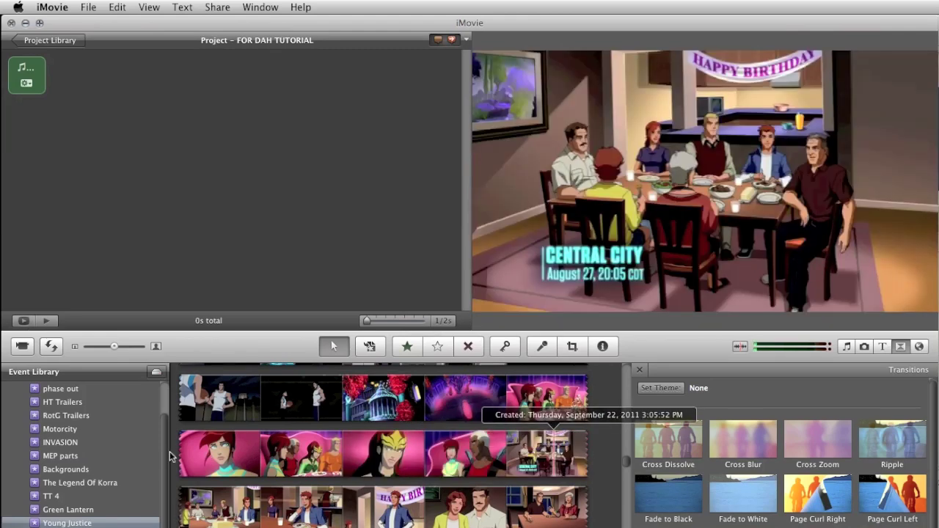
scroll(205, 449, "up", 3)
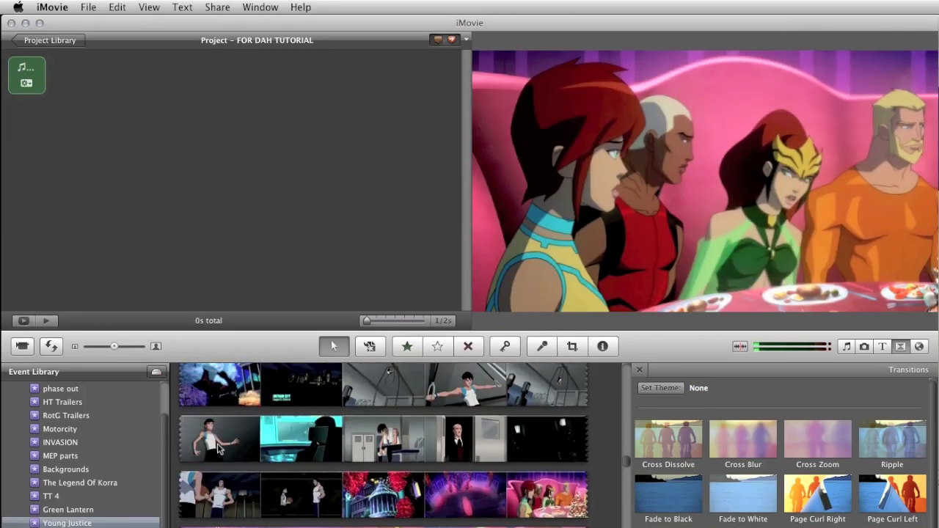
scroll(219, 449, "up", 10)
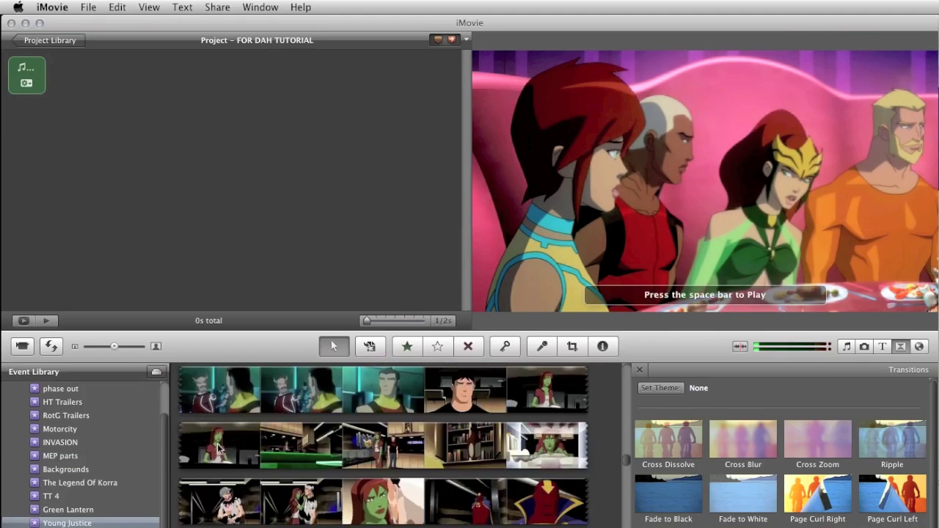
scroll(219, 449, "up", 2)
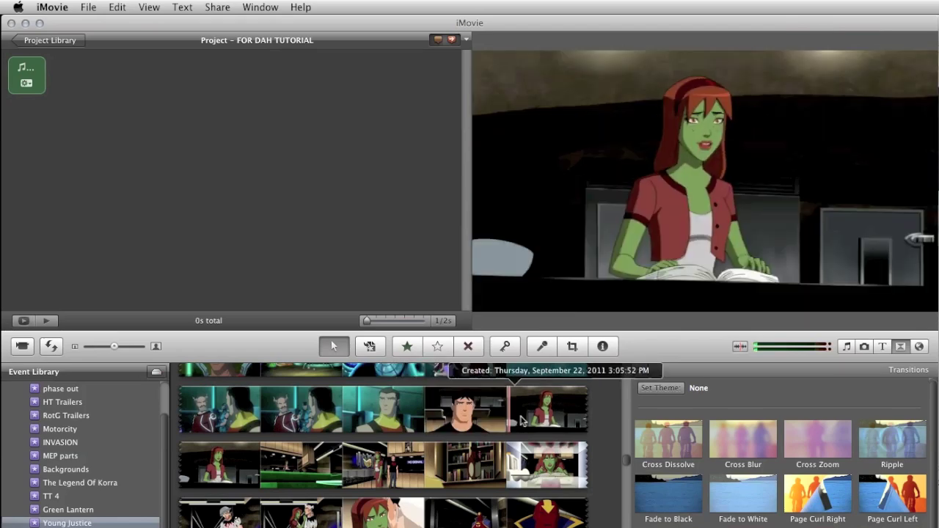
left_click(324, 520)
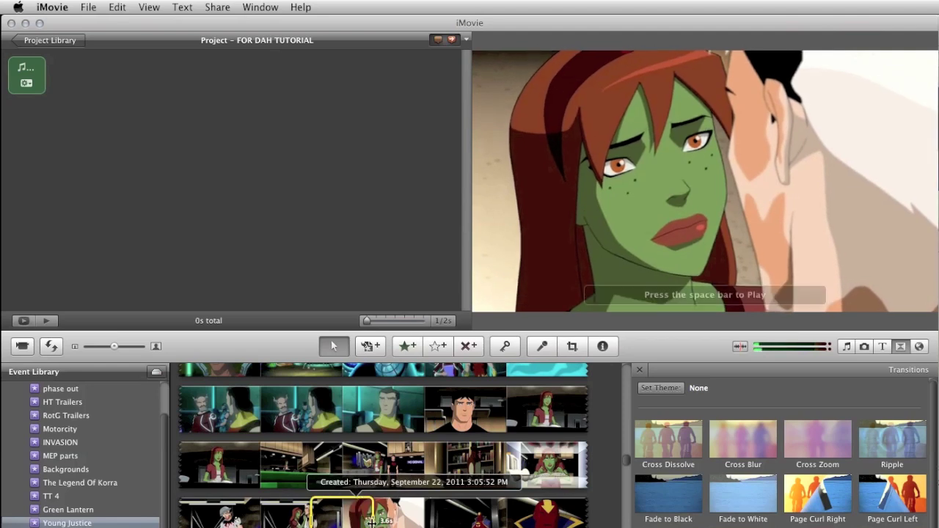
left_click(305, 522)
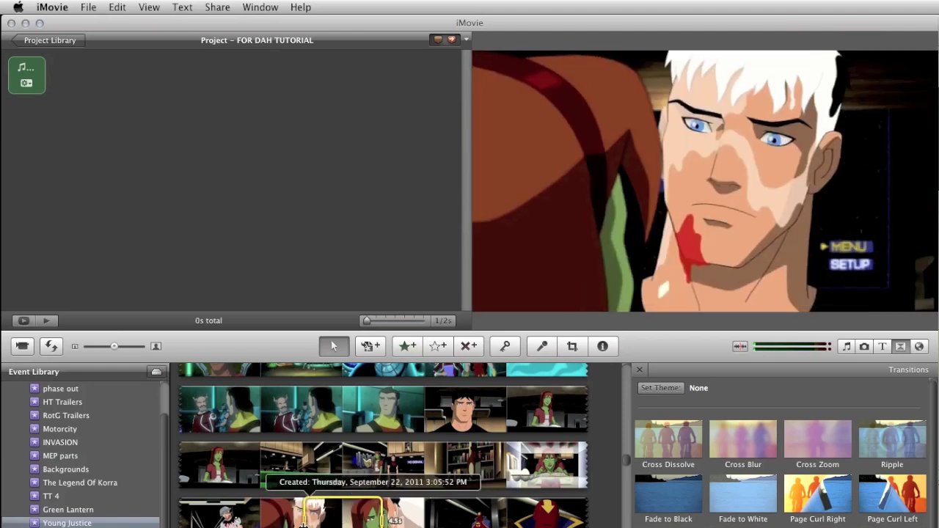
left_click(300, 523)
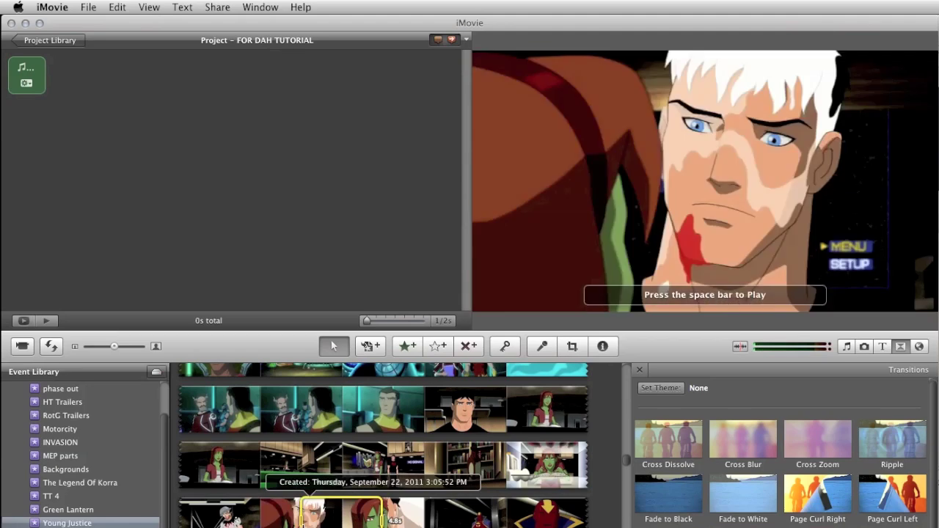
left_click_drag(305, 513, 31, 84)
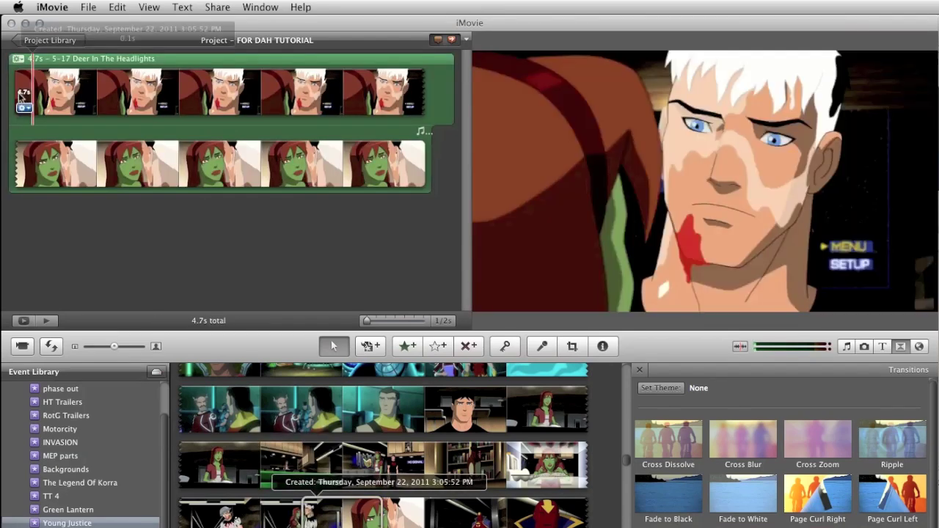
Remove the first 0.1 s of the project clip and paste it back at the beginning as a separate clip
left_click(24, 109)
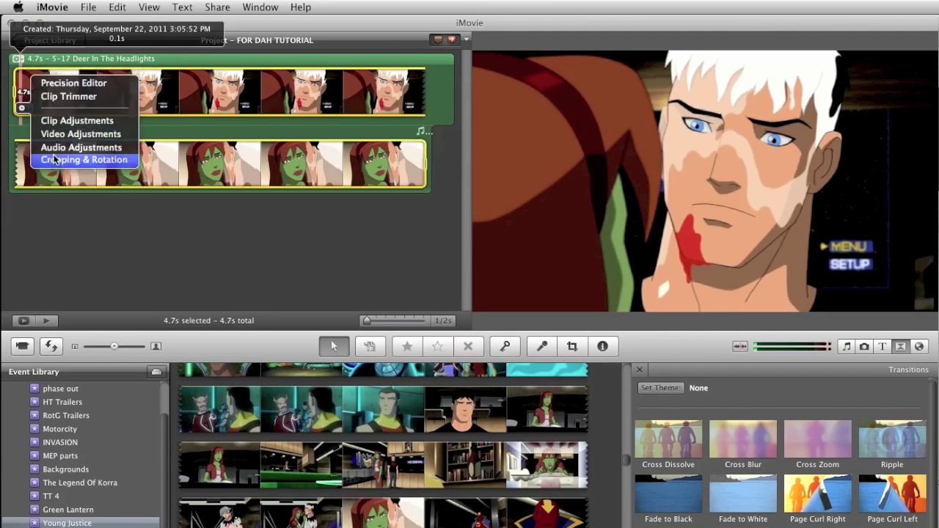
left_click(32, 155)
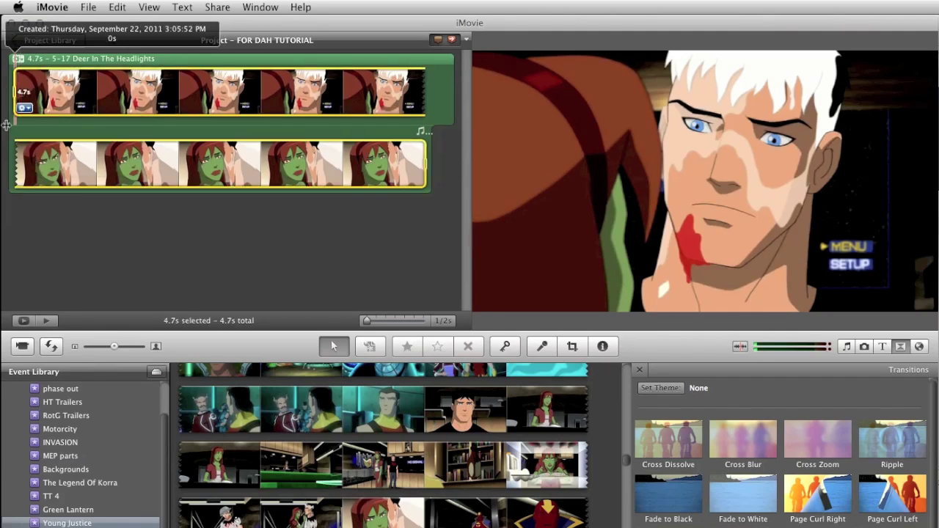
left_click_drag(15, 92, 24, 95)
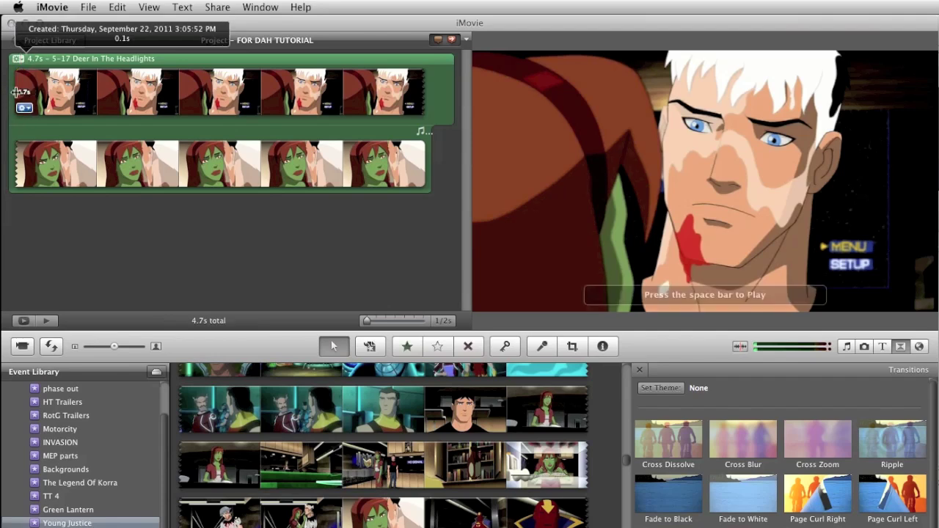
left_click_drag(28, 91, 40, 90)
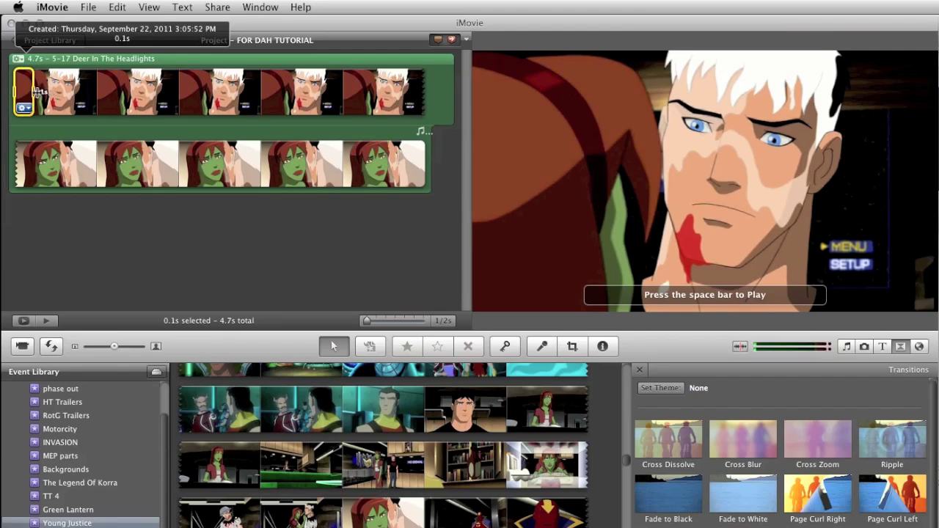
right_click(30, 89)
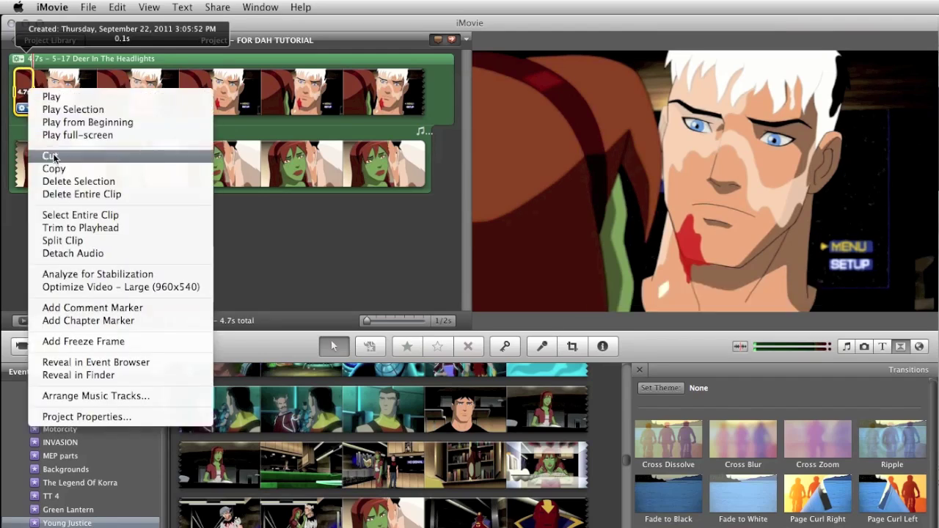
left_click(10, 101)
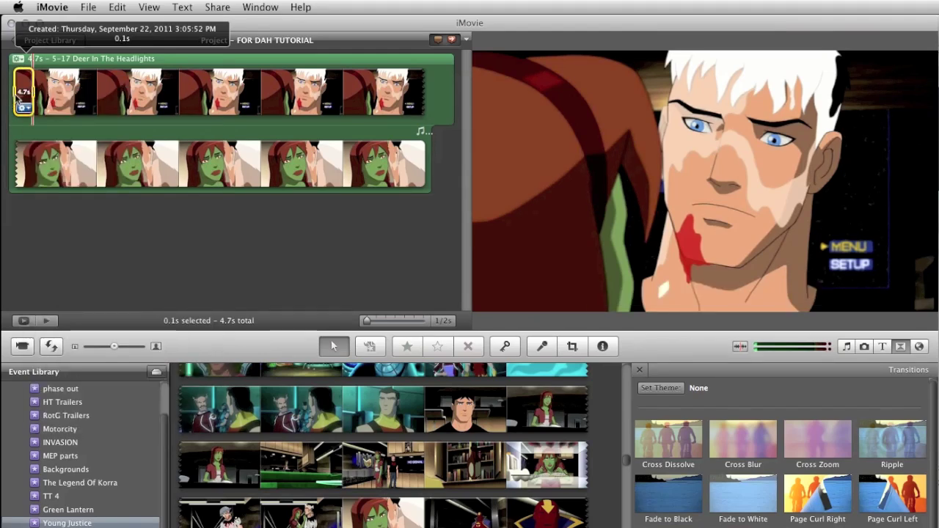
key("Delete")
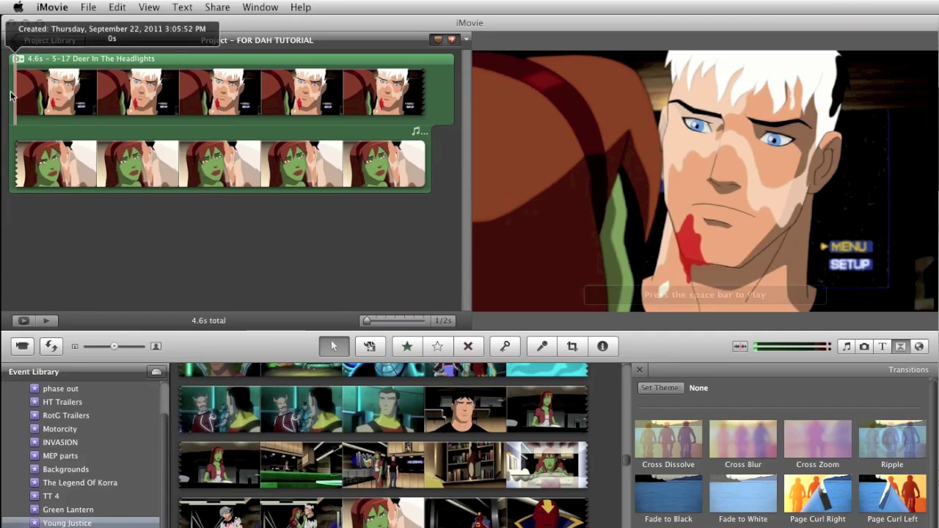
right_click(11, 94)
left_click(22, 155)
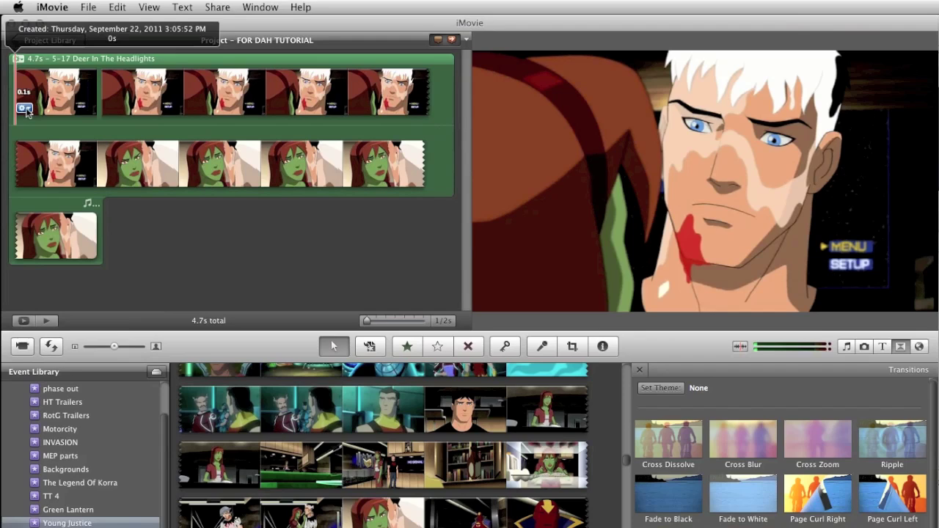
Apply a Ken Burns crop to the 0.1 s clip, starting on the man's face and ending on the girl's hair
left_click(22, 108)
left_click(82, 159)
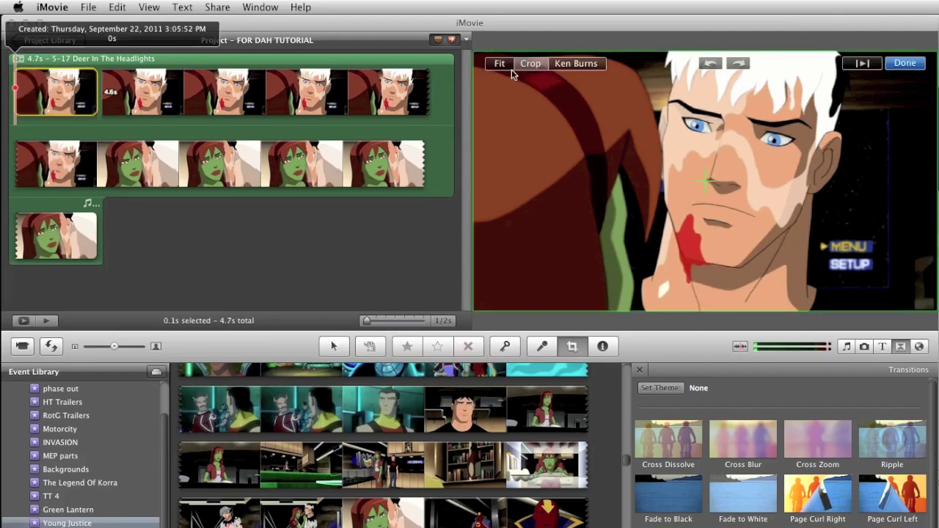
left_click(572, 65)
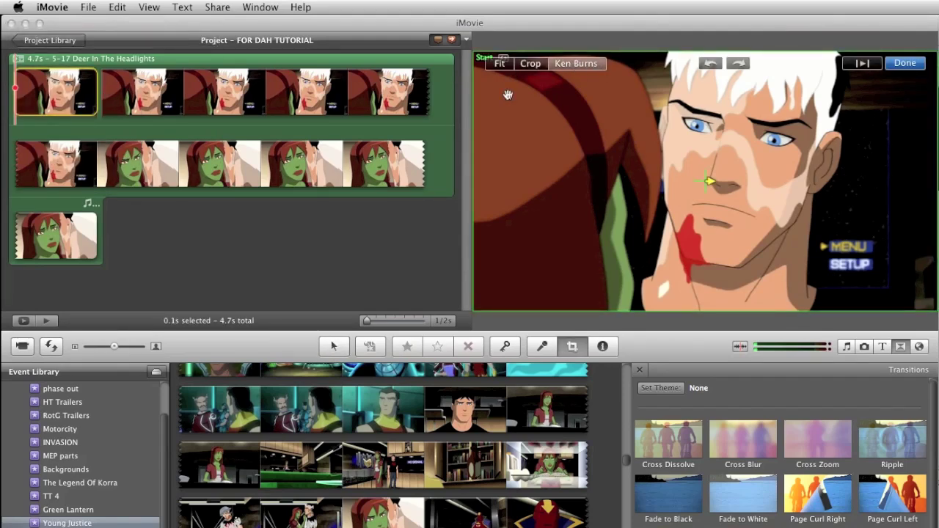
left_click_drag(474, 100, 711, 123)
left_click_drag(473, 126, 723, 133)
left_click_drag(855, 163, 491, 164)
left_click(904, 63)
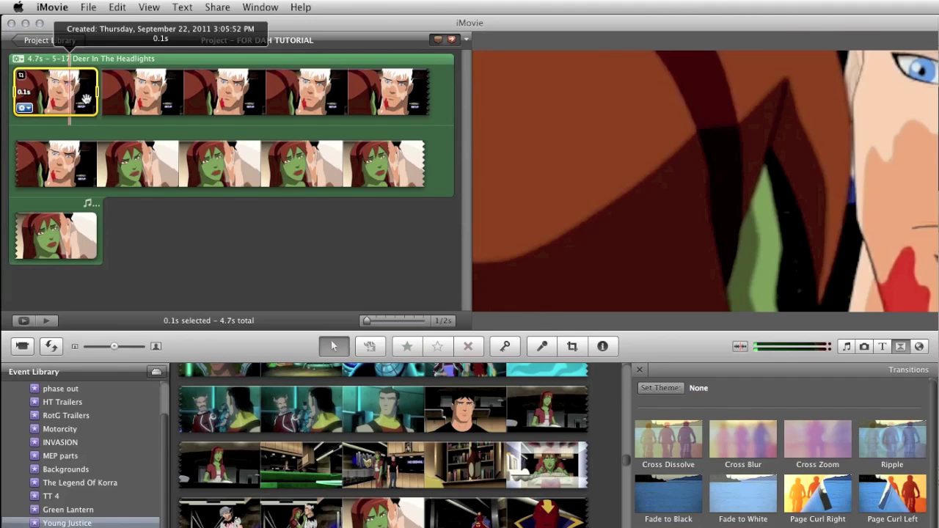
Adjust the 0.1 s clip's Ken Burns effect so Start frames the man's face and End covers the full picture
left_click(24, 108)
left_click(59, 159)
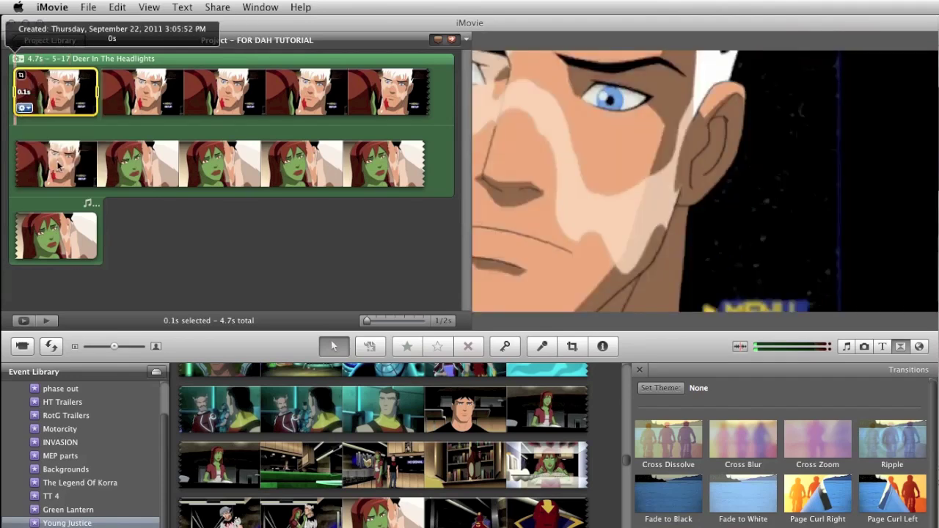
left_click_drag(747, 166, 721, 154)
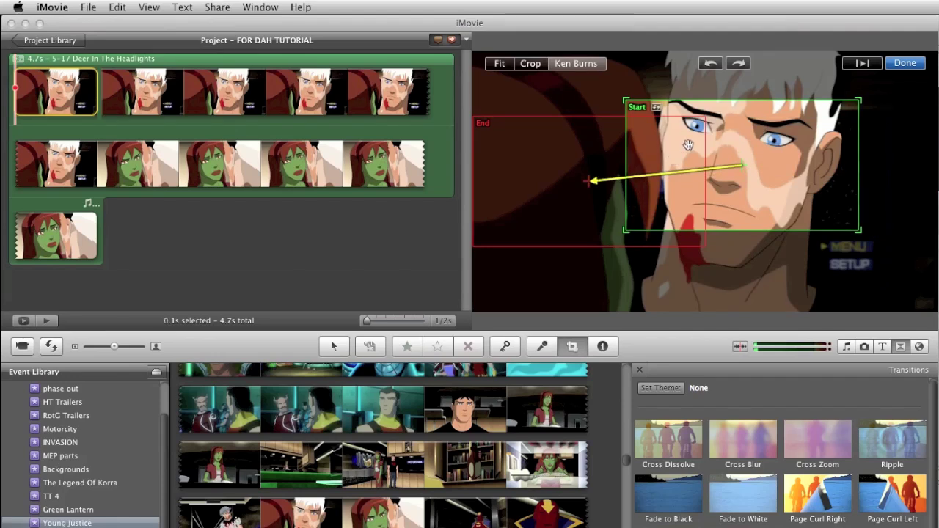
left_click(693, 146)
left_click_drag(707, 146, 932, 157)
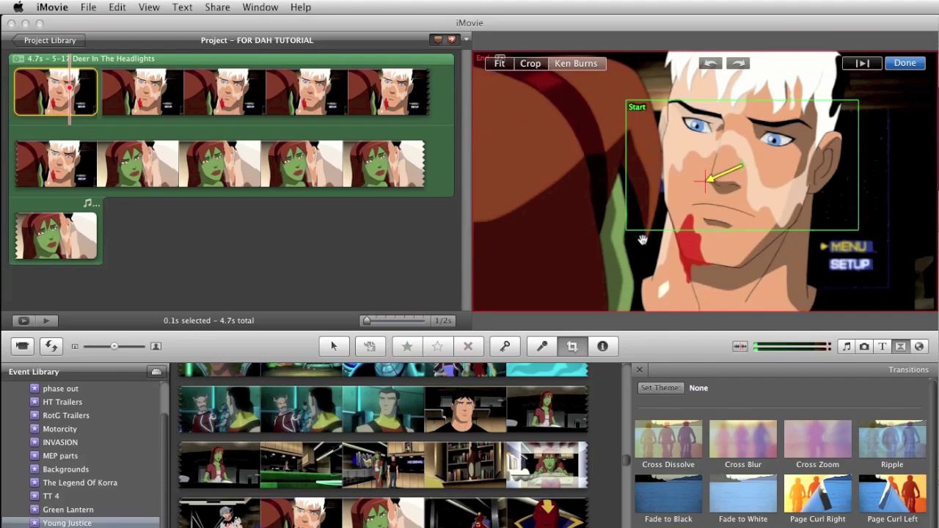
left_click(903, 63)
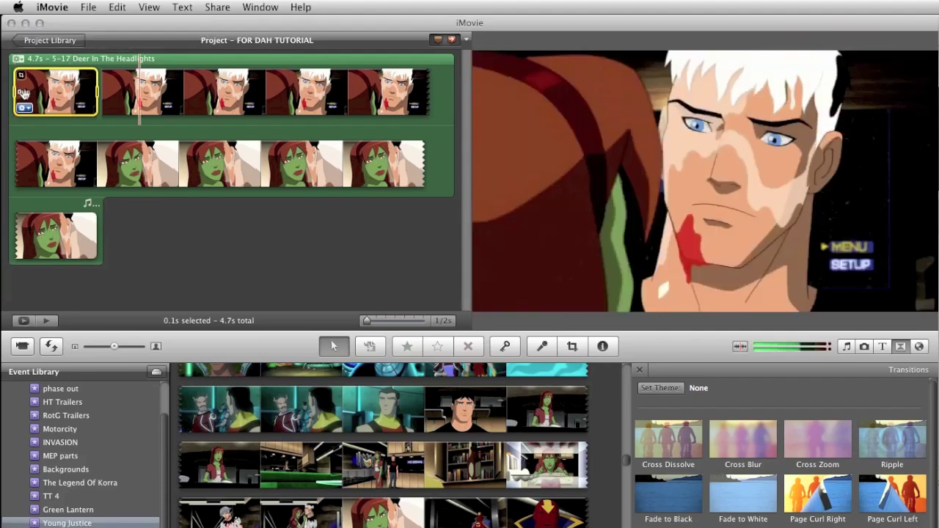
Add a black background from Maps and Backgrounds as a 4.0 s clip at the beginning of the project
left_click(919, 346)
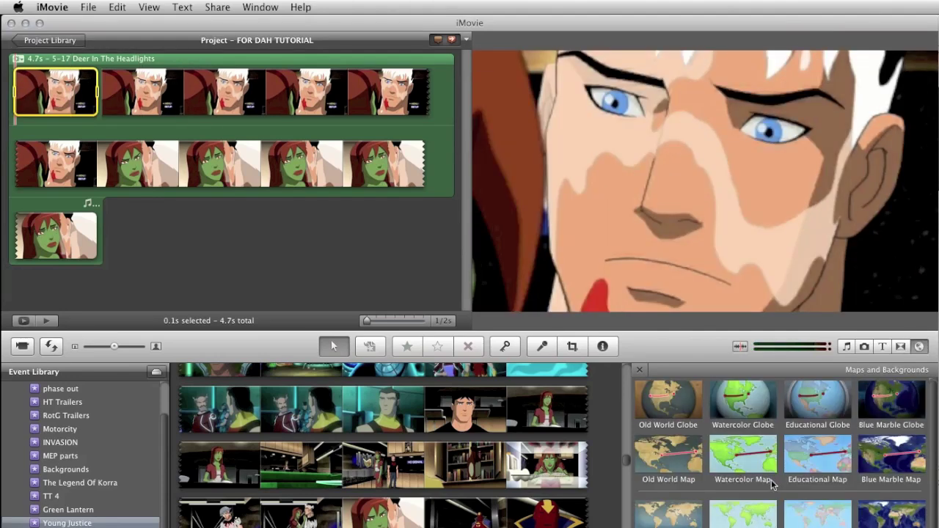
scroll(763, 496, "down", 8)
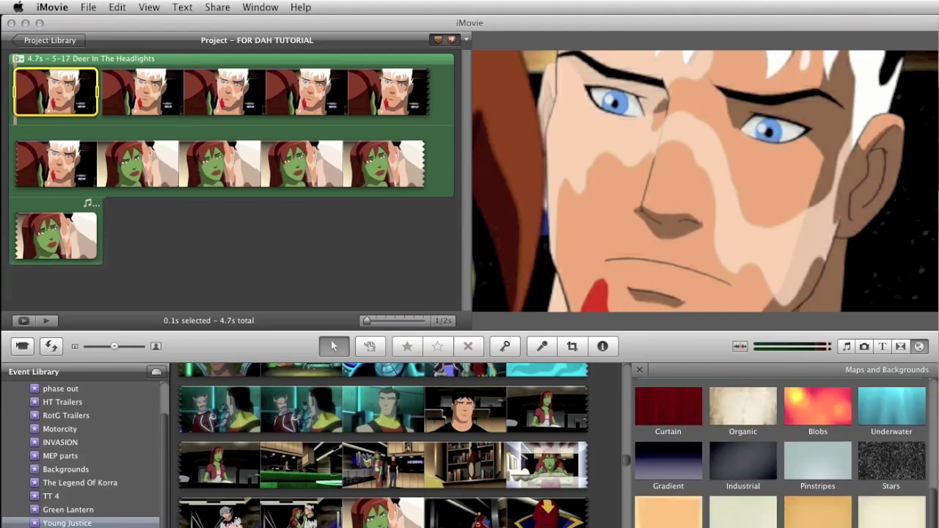
left_click_drag(818, 522, 29, 93)
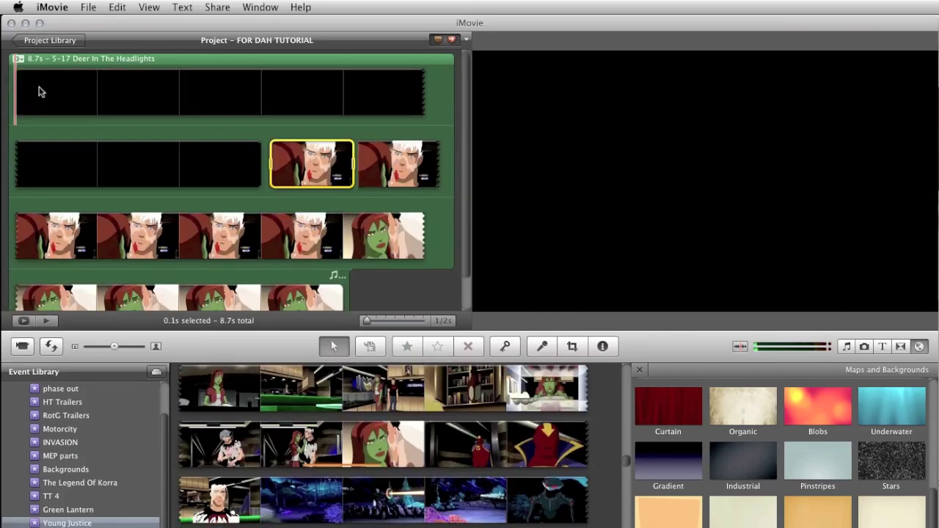
Cut the last 3.8 s of the black background clip, keeping only its short beginning, and play the result
left_click(43, 93)
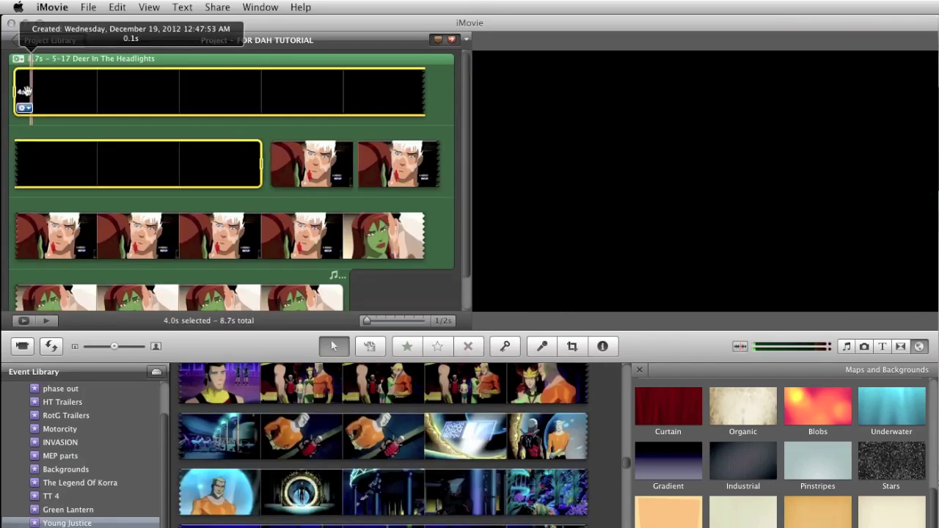
left_click_drag(18, 92, 40, 93)
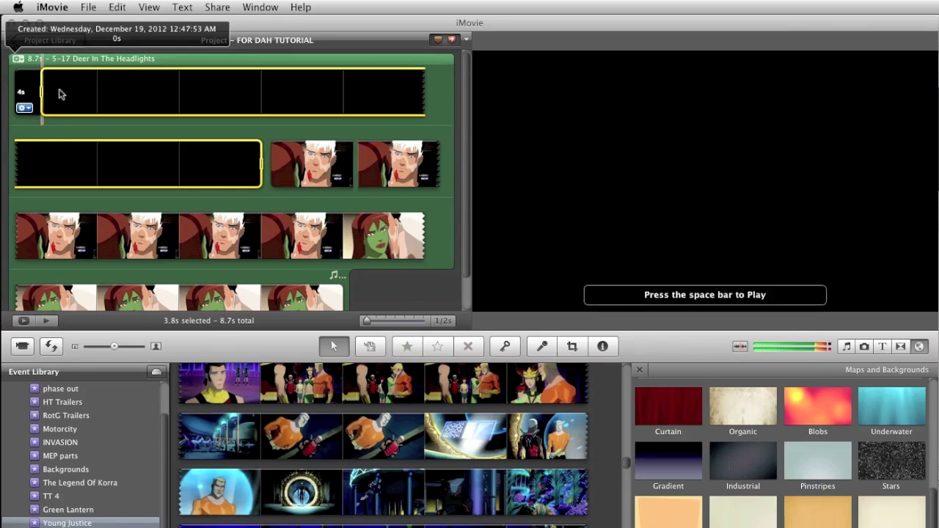
right_click(58, 92)
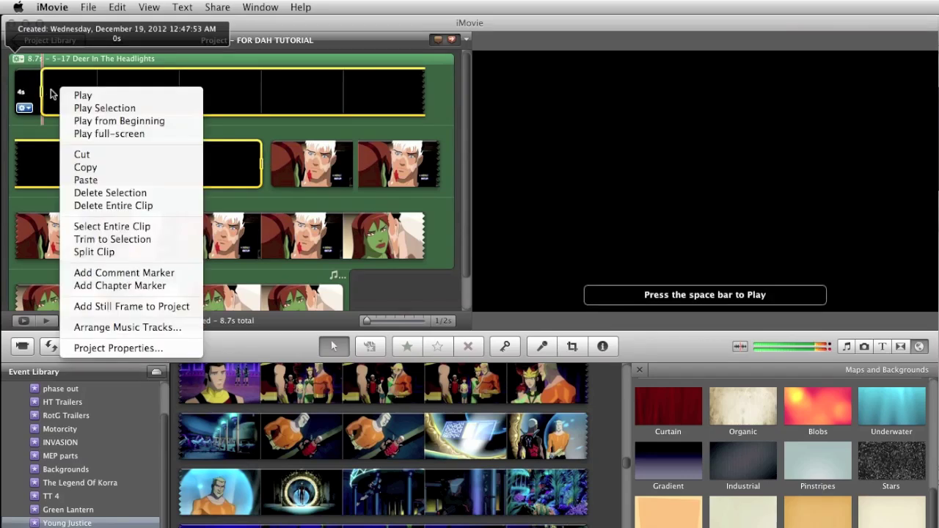
left_click(86, 159)
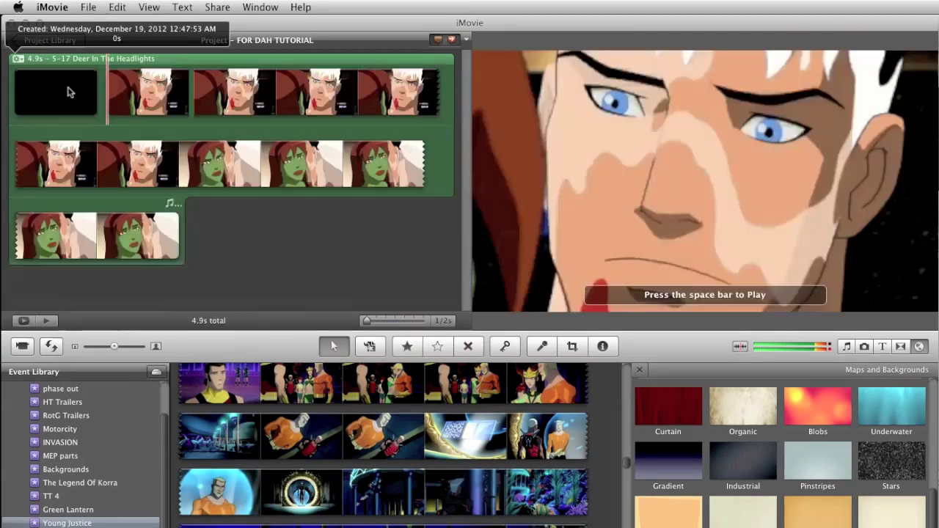
key("space")
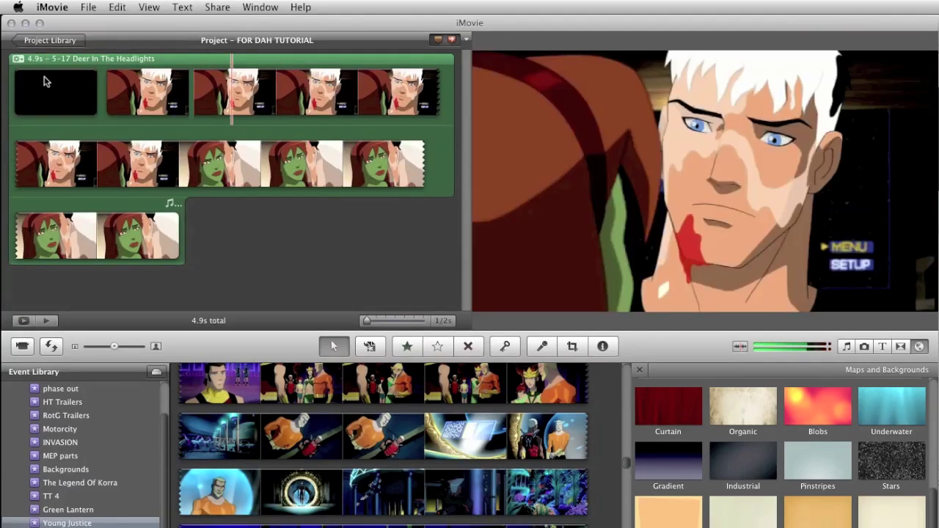
Cut the remainder of the white-haired man's shot from the long clip, keeping a brief piece before the green-skinned girl's shot
left_click(195, 90)
left_click_drag(193, 90, 218, 90)
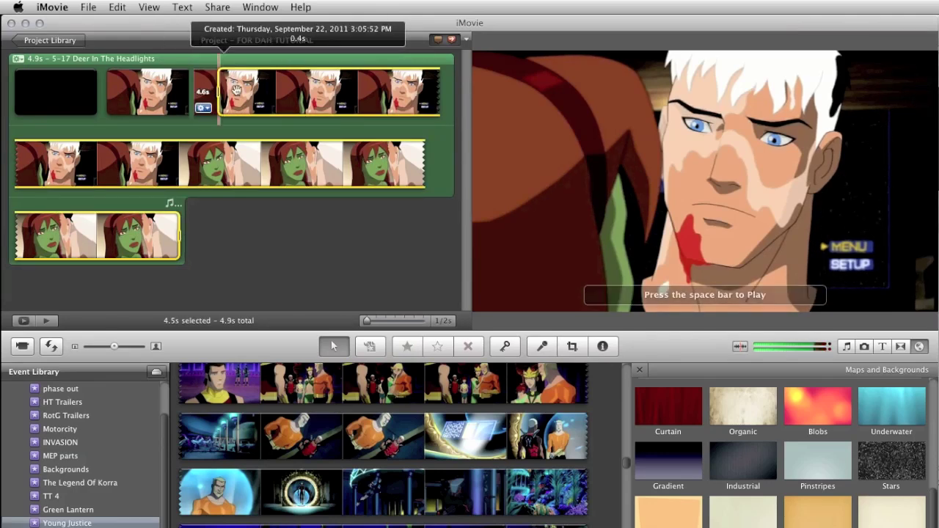
left_click_drag(179, 235, 175, 234)
left_click_drag(166, 169, 128, 174)
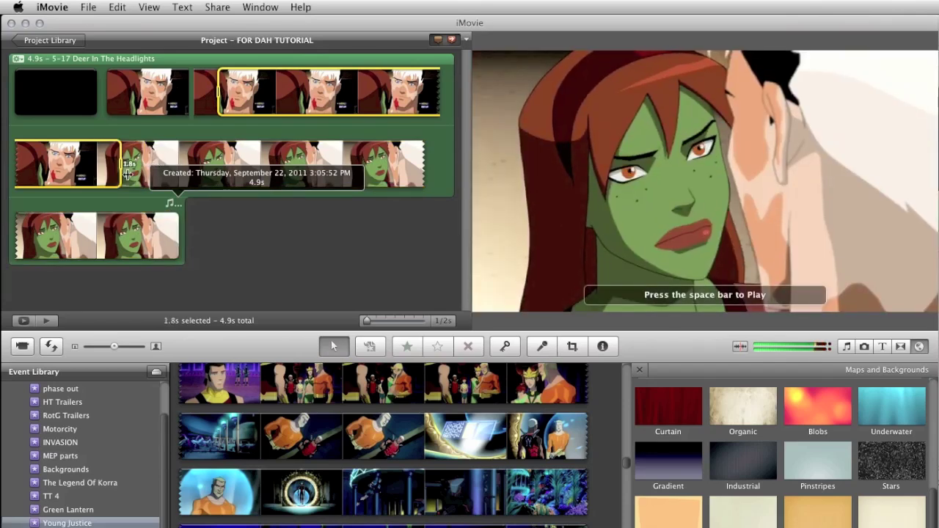
right_click(122, 178)
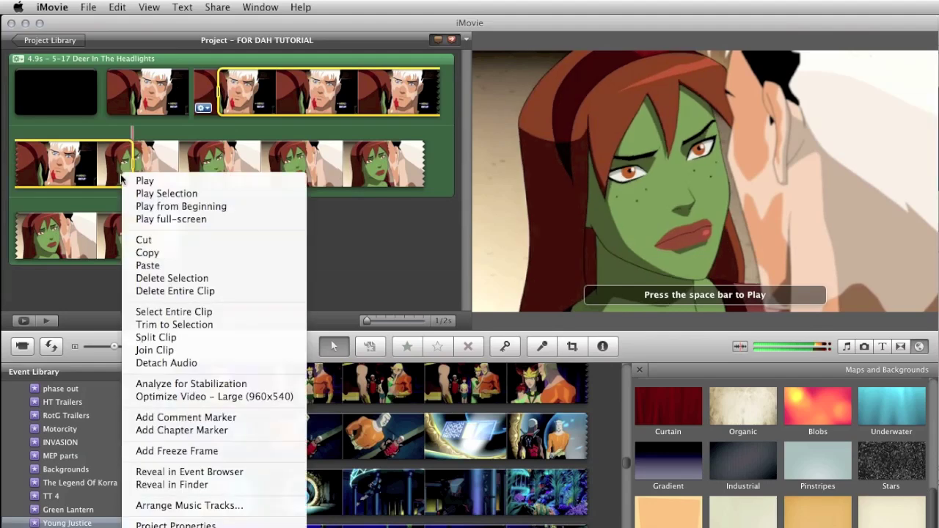
left_click(144, 240)
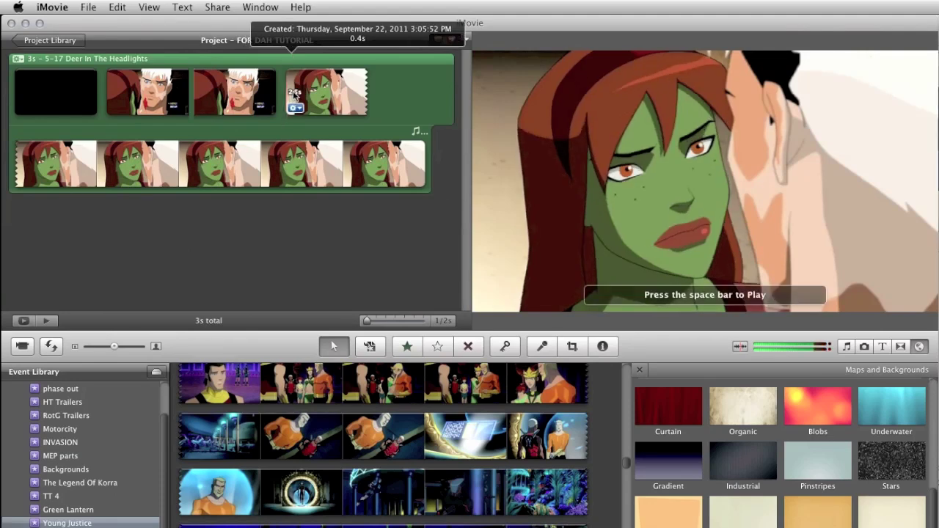
Cut the first 0.1 s of the green-skinned girl's clip and paste it back before that clip as a separate clip
left_click(291, 93)
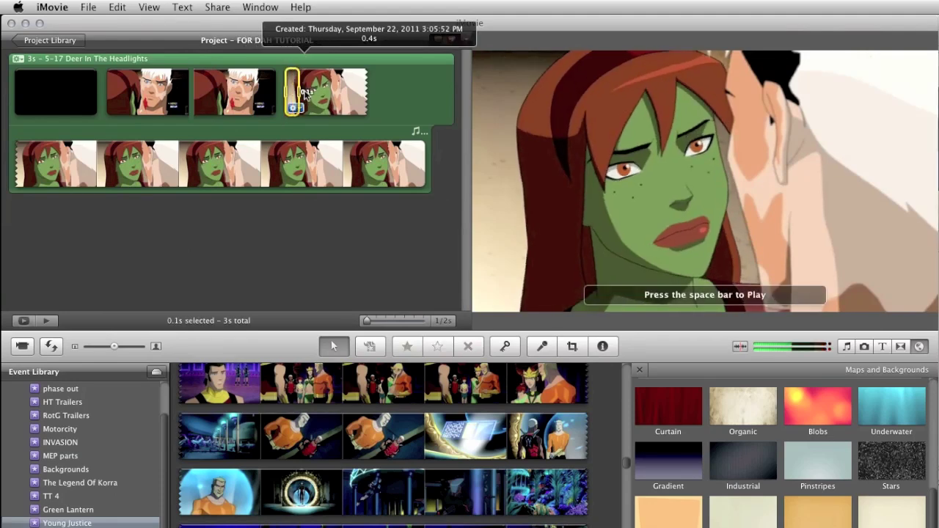
right_click(298, 88)
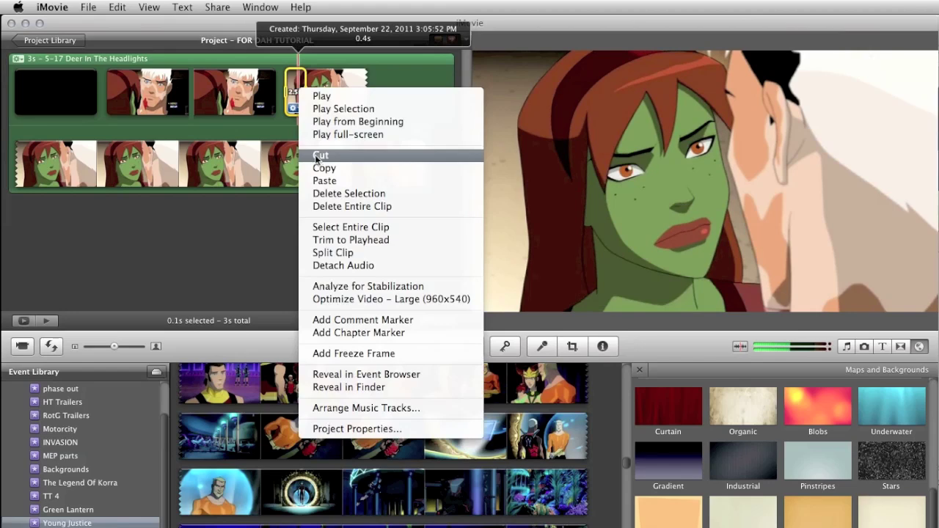
left_click(319, 157)
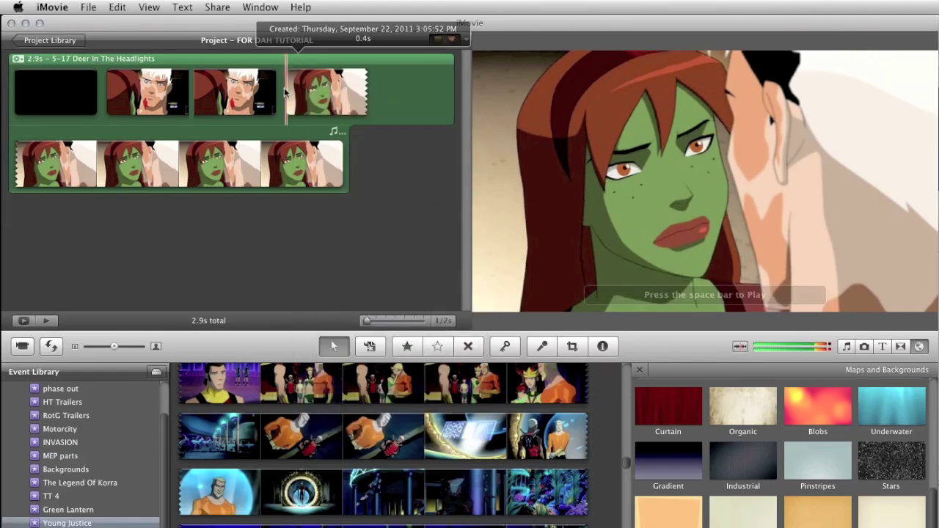
right_click(288, 89)
left_click(307, 153)
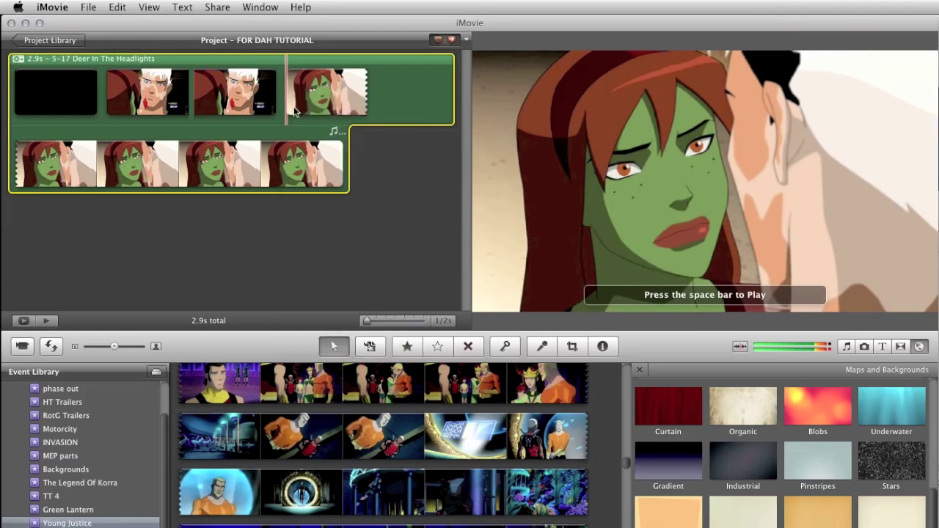
left_click(295, 108)
left_click(340, 169)
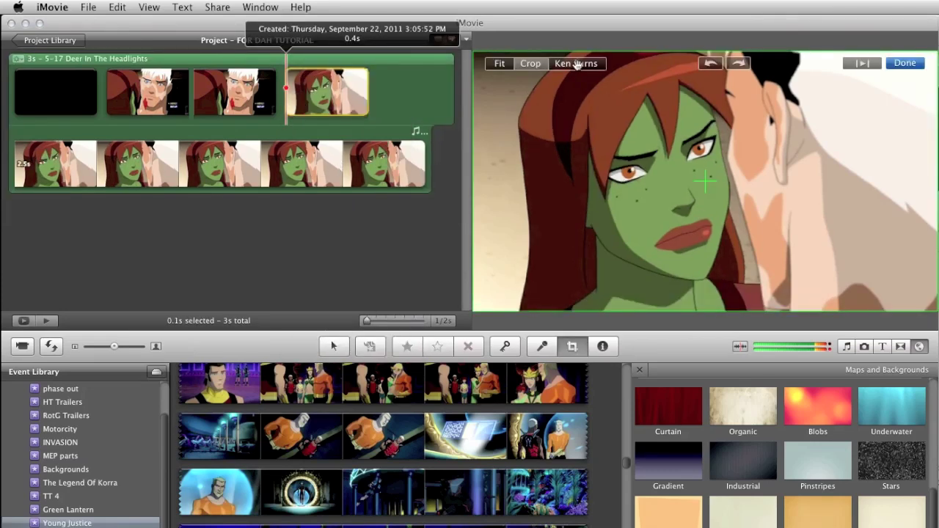
Apply a Ken Burns crop to the girl's 0.1 s clip, with Start framing her face and End covering the full picture
left_click(578, 65)
left_click_drag(865, 172, 725, 171)
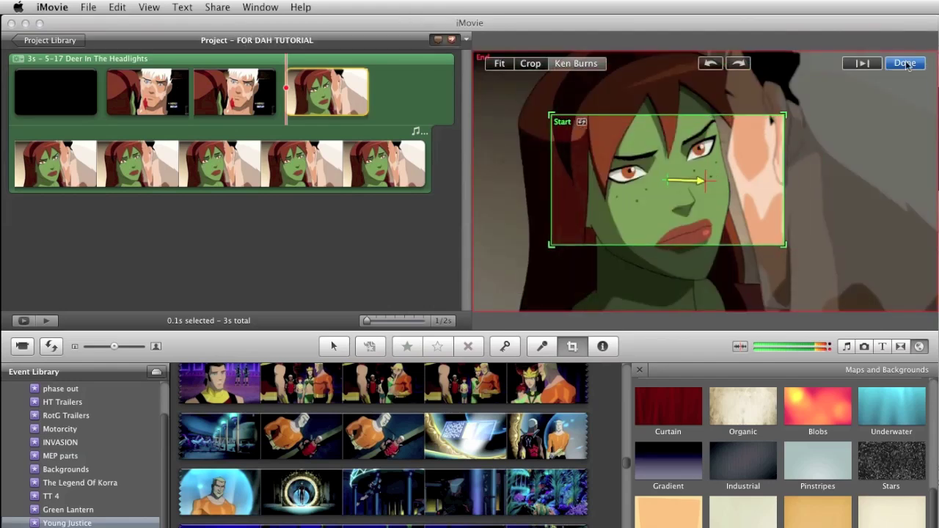
left_click(907, 64)
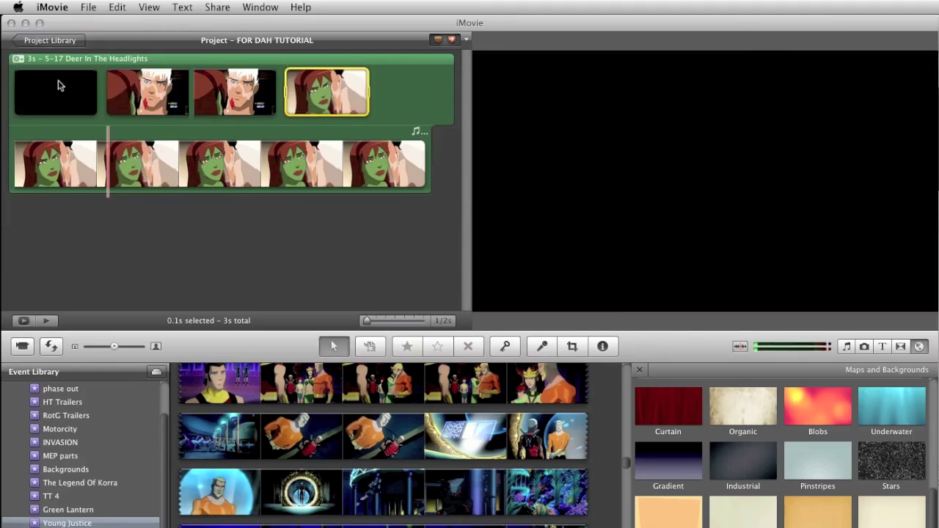
Set the audio volume of the girl's 2.5 s clip to 0%
left_click(288, 163)
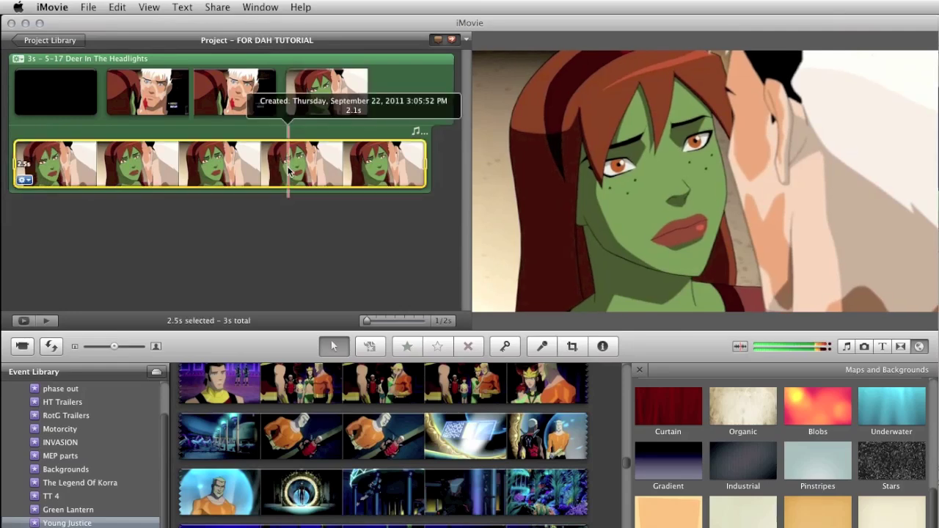
key("i")
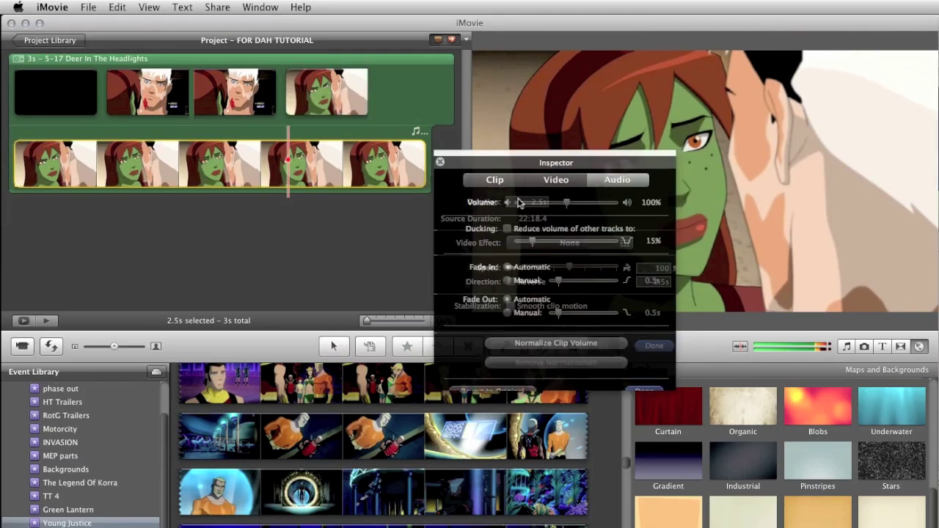
left_click(517, 203)
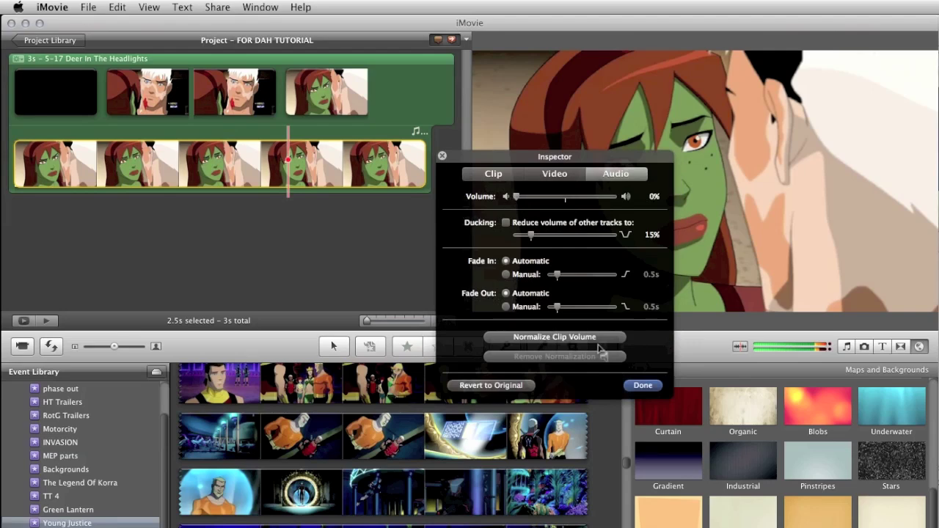
Lower the volume to 1% on the girl's short clip, 5% on the man's second clip and 0% on his first, then play the project
left_click(311, 102)
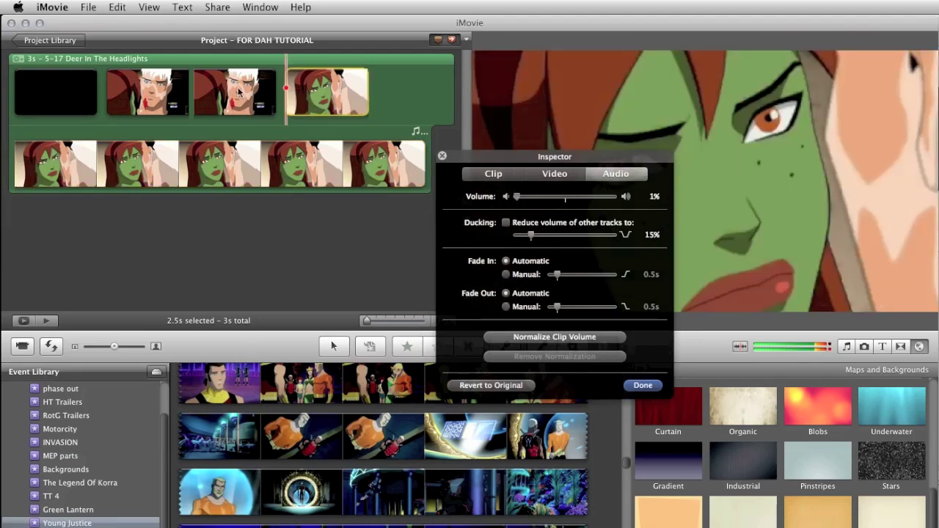
left_click(518, 199)
left_click(235, 95)
left_click(518, 199)
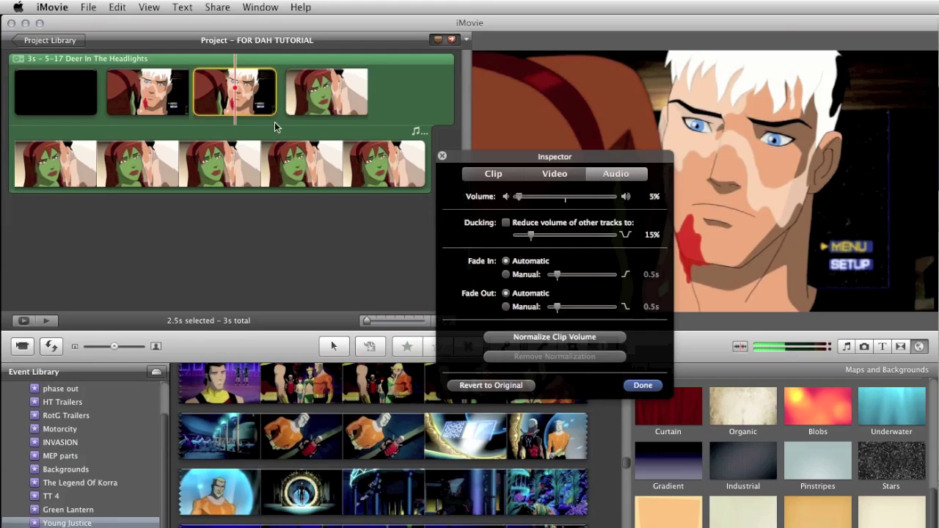
left_click(146, 95)
left_click(517, 199)
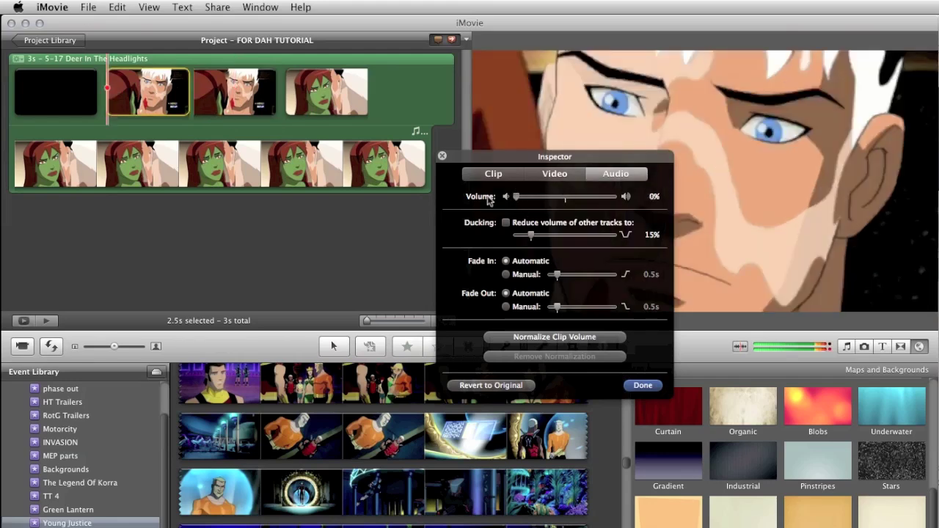
left_click(412, 235)
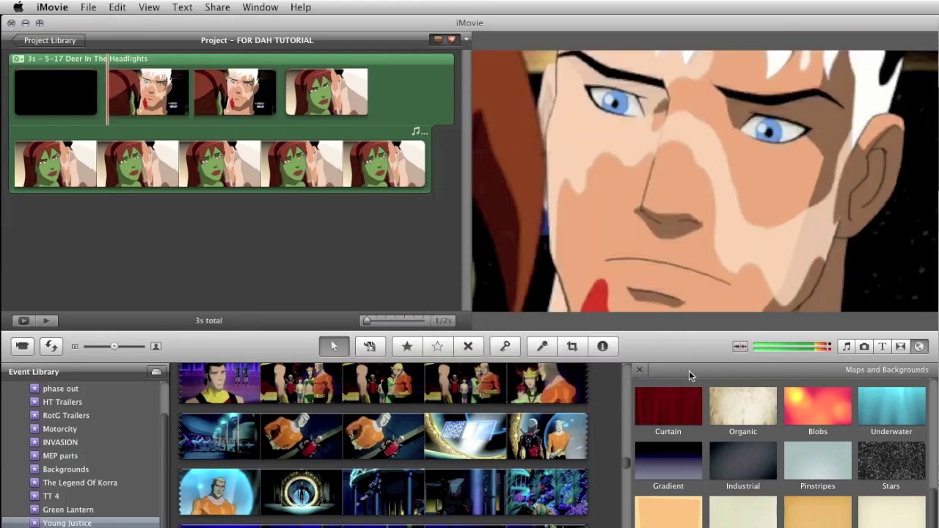
key("space")
key("space")
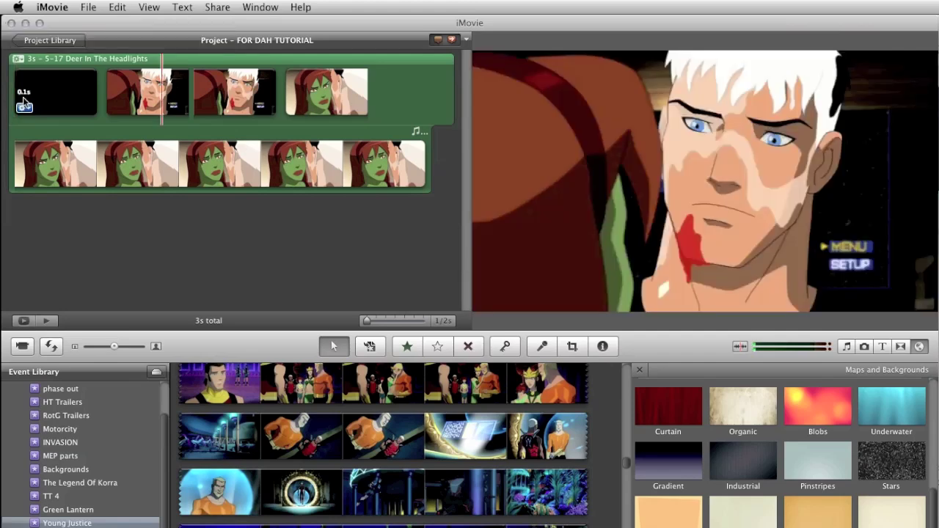
Cut the last 2.2 s of the girl's long clip, keeping only its short beginning
left_click(22, 163)
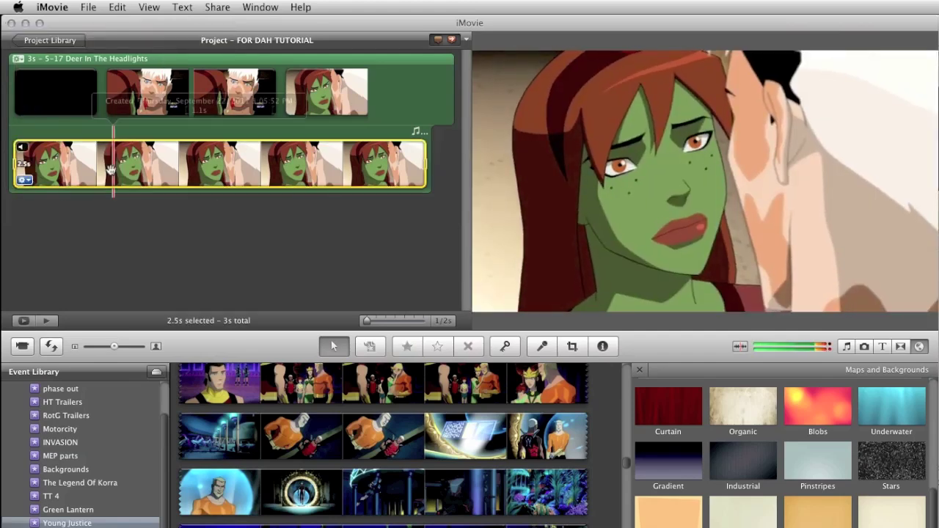
left_click_drag(22, 163, 65, 169)
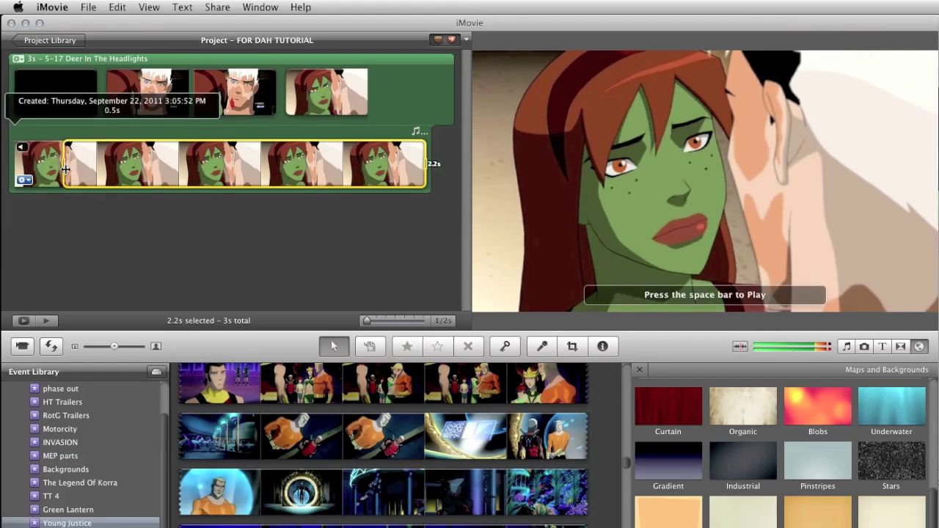
right_click(87, 163)
left_click(131, 232)
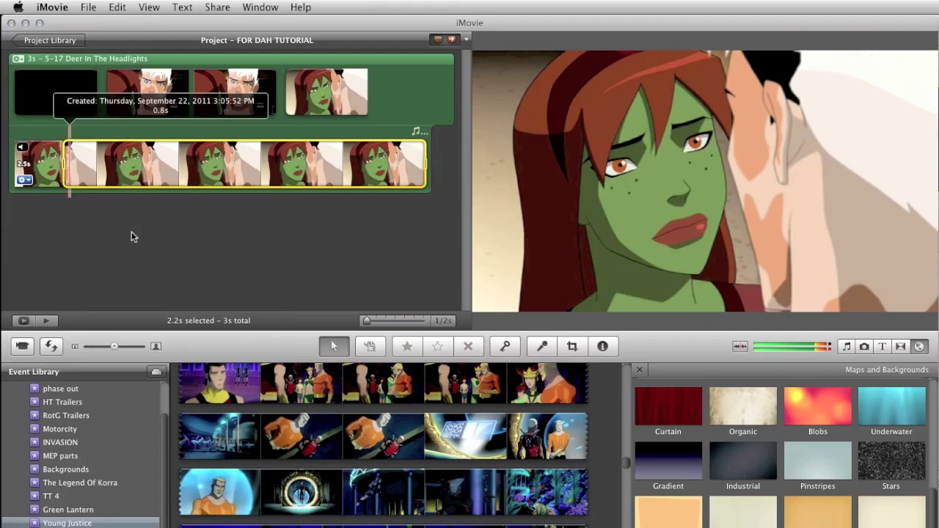
Find the shot of the caped girl holding the man's face in the Young Justice footage and append about 1.1 s to the project
scroll(406, 480, "down", 8)
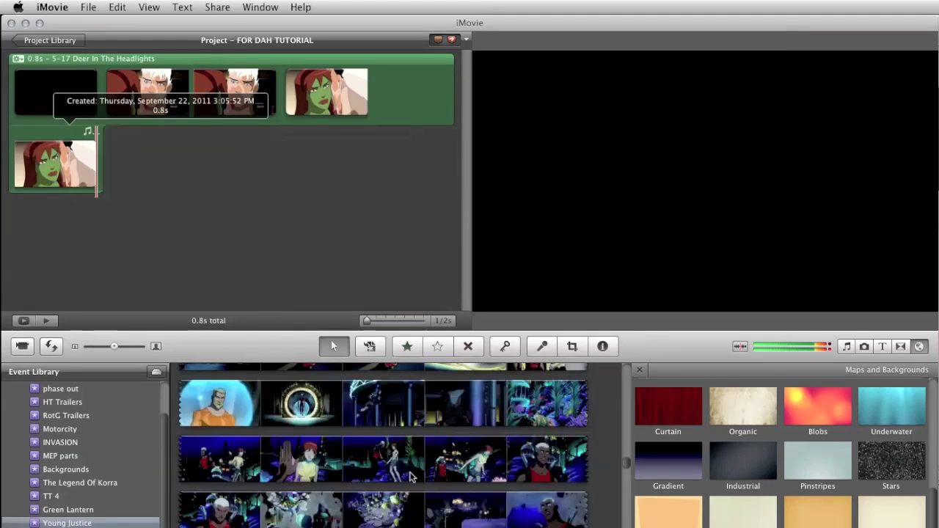
scroll(411, 477, "down", 6)
scroll(411, 477, "down", 2)
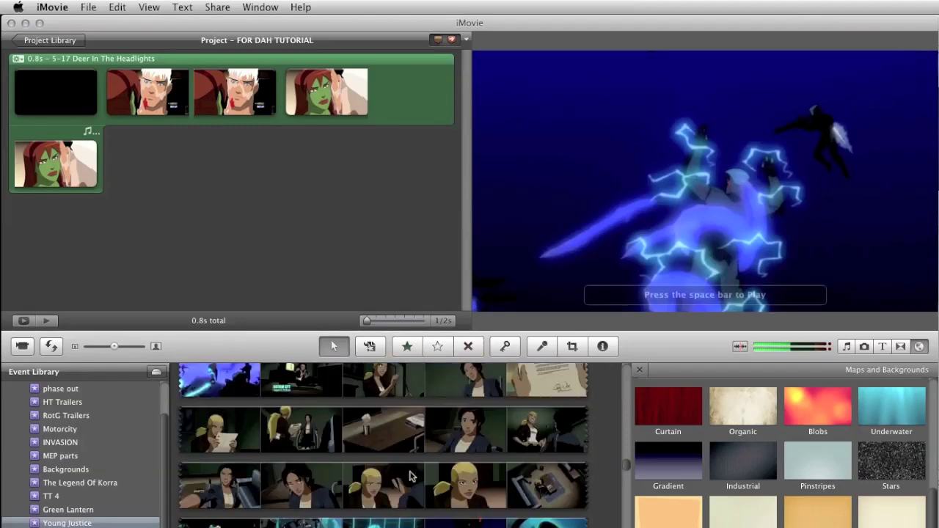
scroll(411, 477, "down", 5)
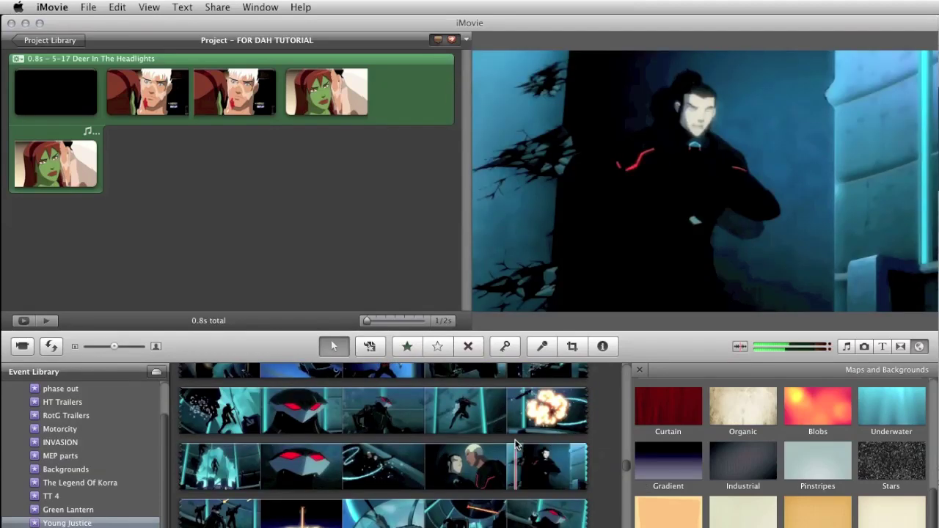
scroll(516, 444, "down", 1)
scroll(516, 444, "down", 10)
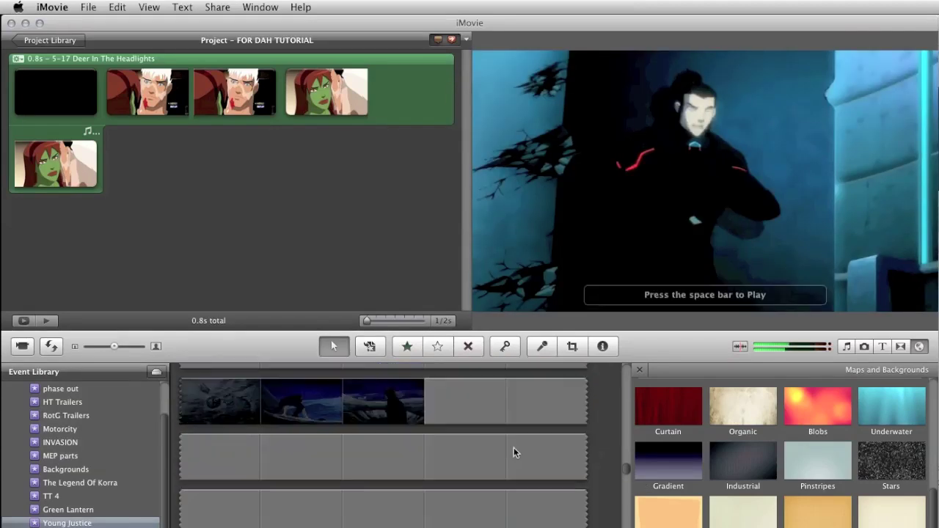
scroll(514, 452, "up", 2)
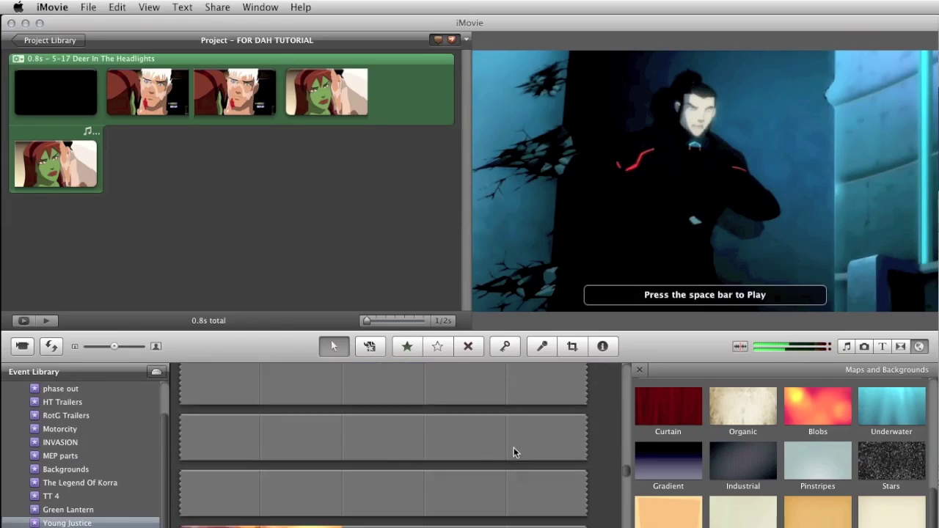
scroll(513, 452, "up", 2)
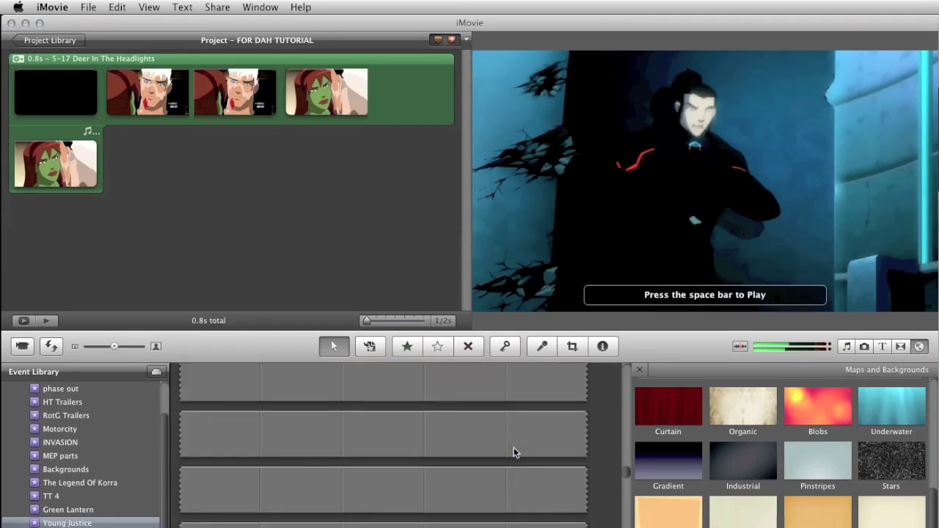
scroll(514, 452, "down", 2)
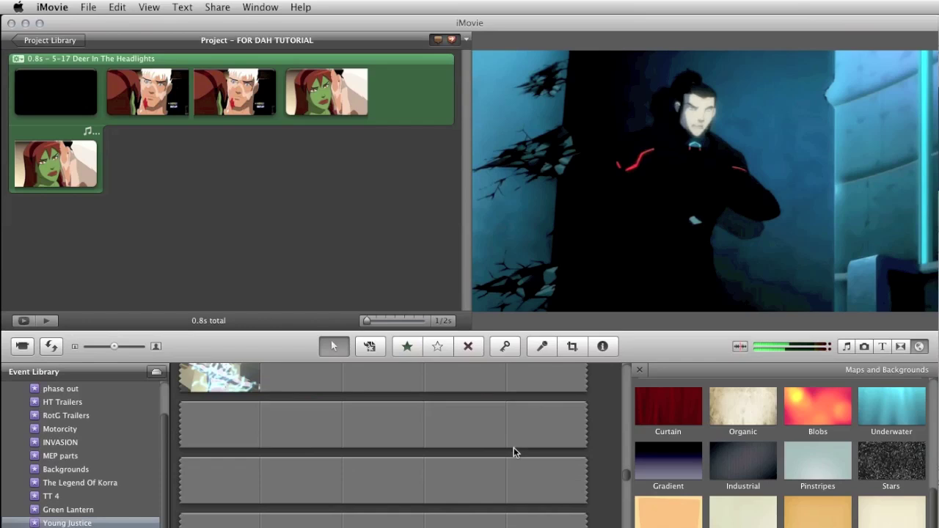
scroll(514, 452, "down", 3)
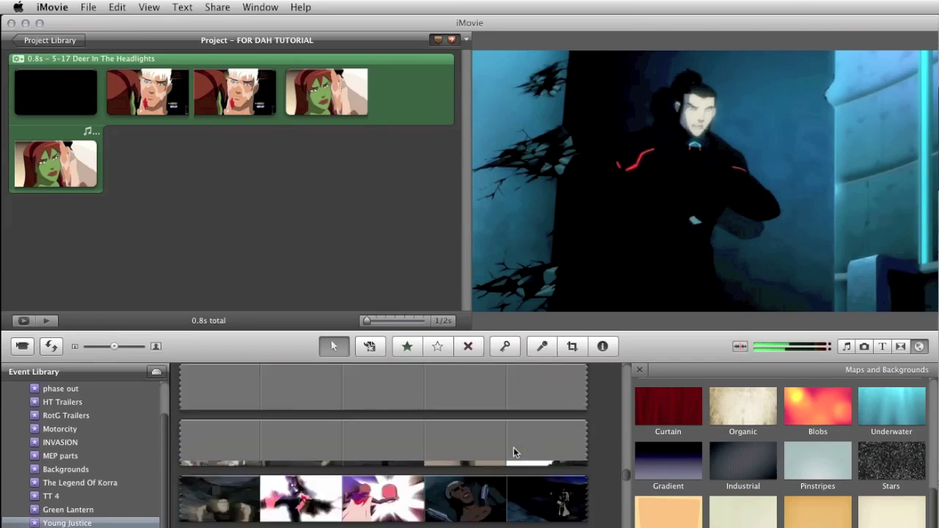
scroll(308, 487, "down", 5)
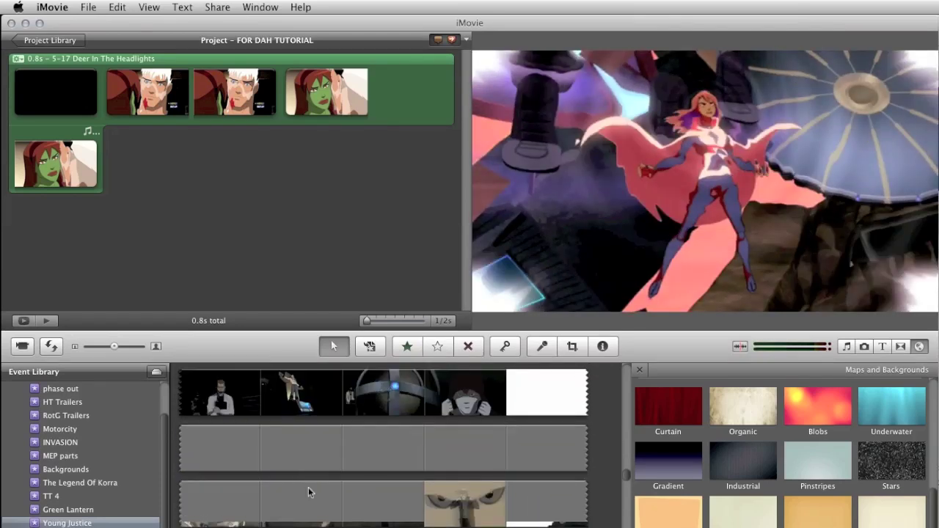
scroll(289, 472, "down", 5)
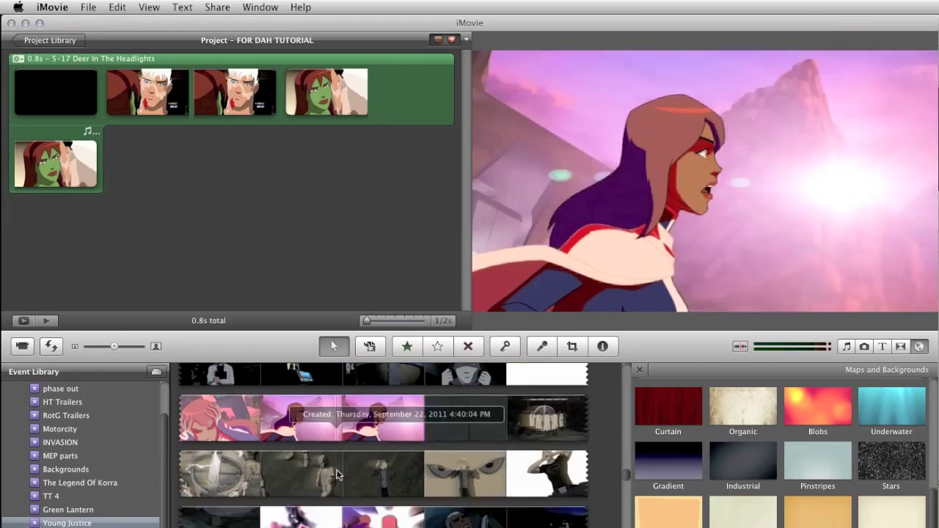
scroll(336, 475, "down", 8)
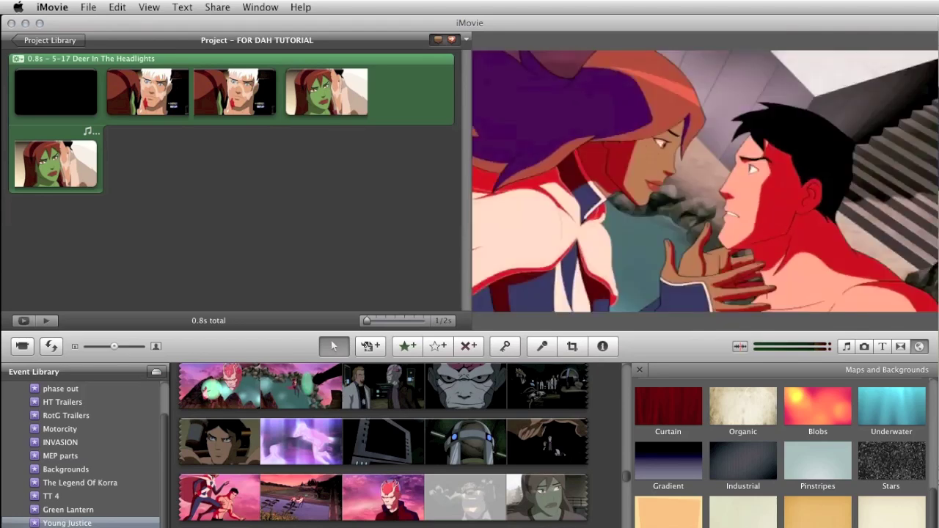
mouse_move(336, 394)
left_mouse_down()
mouse_move(289, 204)
mouse_move(279, 184)
mouse_move(267, 185)
left_mouse_up()
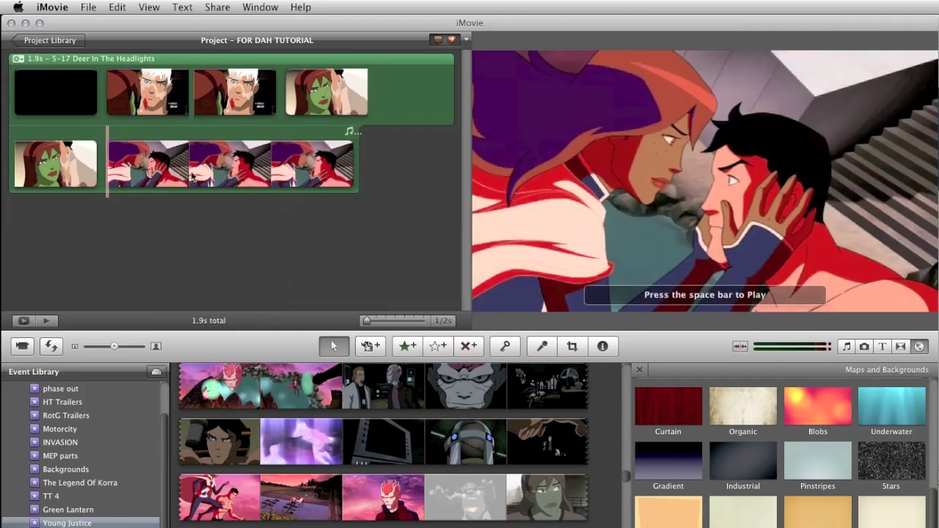
scroll(359, 477, "down", 5)
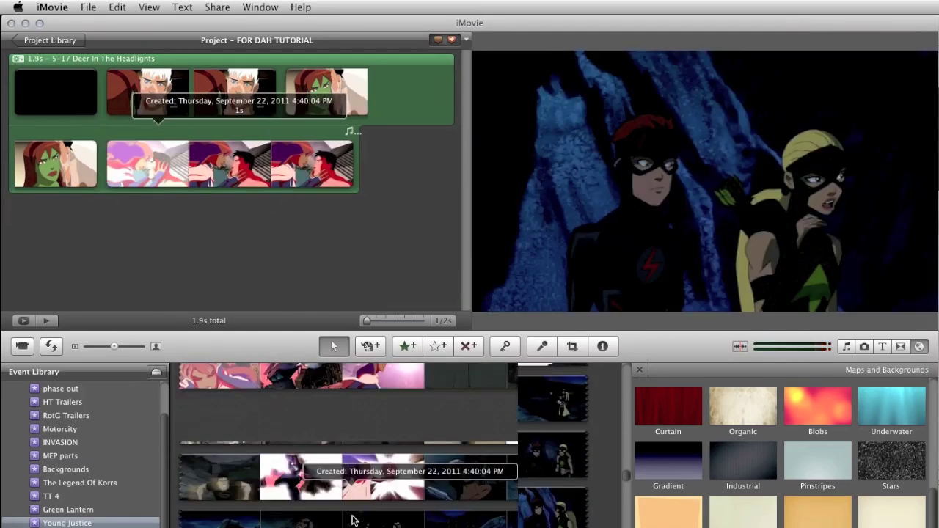
scroll(358, 519, "up", 2)
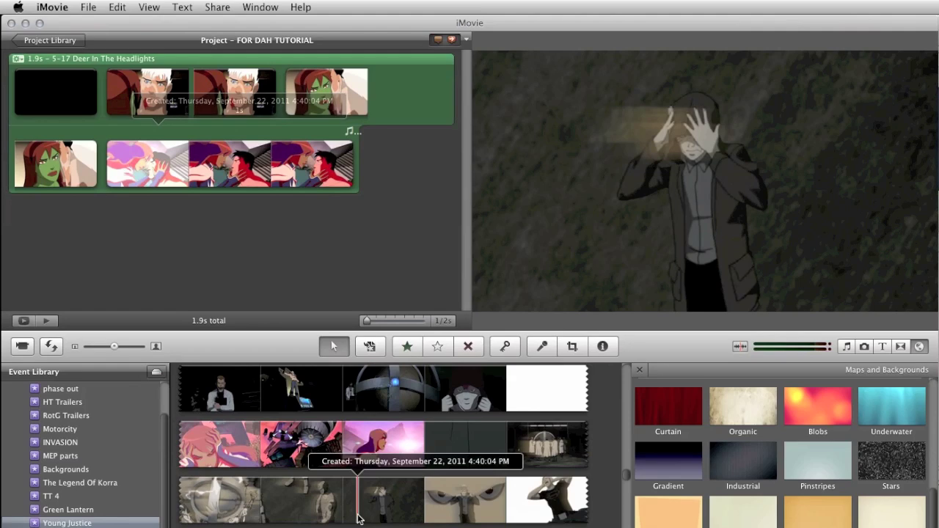
left_click(358, 506)
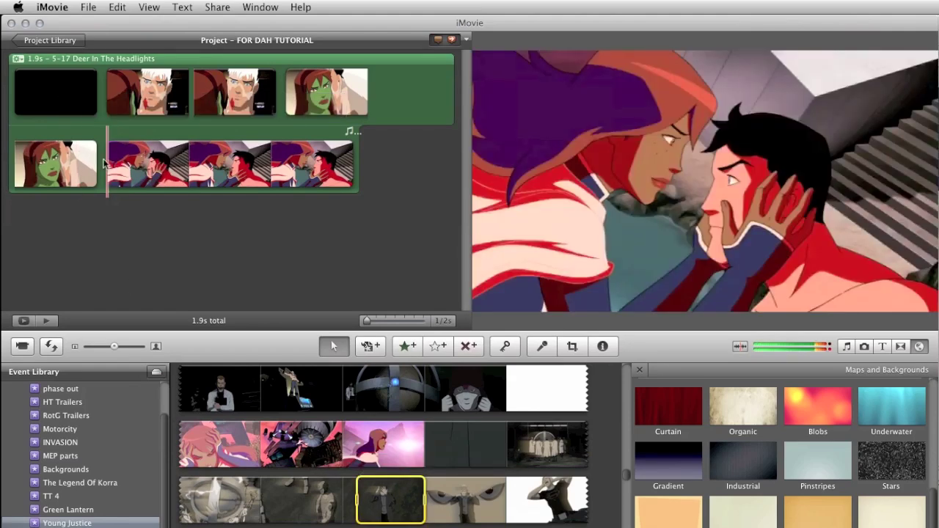
Cut the first 0.1 s of the couple's clip and paste it back just before the remainder as a separate clip
mouse_move(108, 169)
left_click(112, 166)
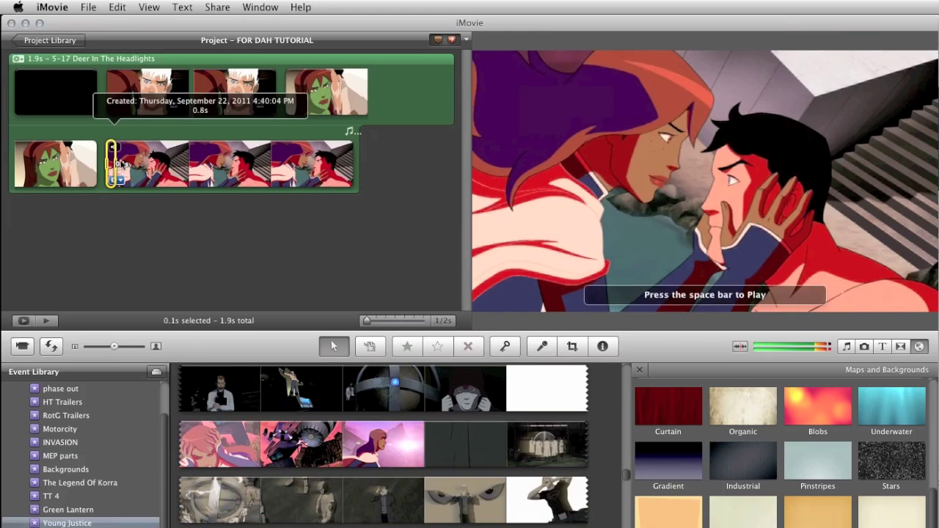
right_click(119, 166)
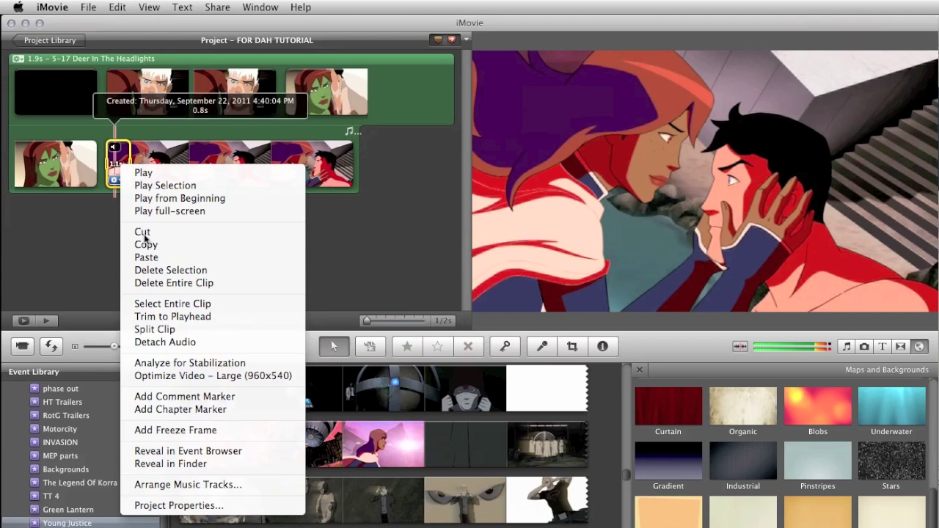
left_click(103, 167)
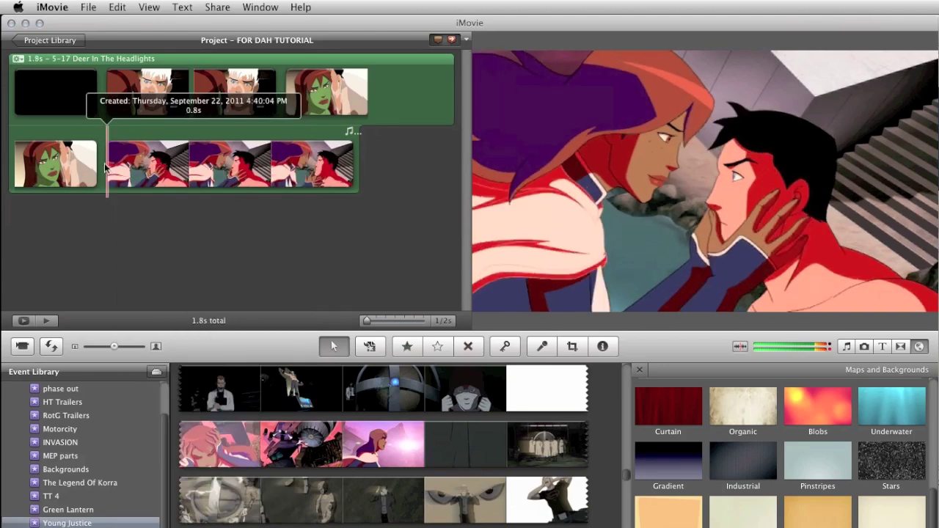
right_click(107, 164)
left_click(99, 177)
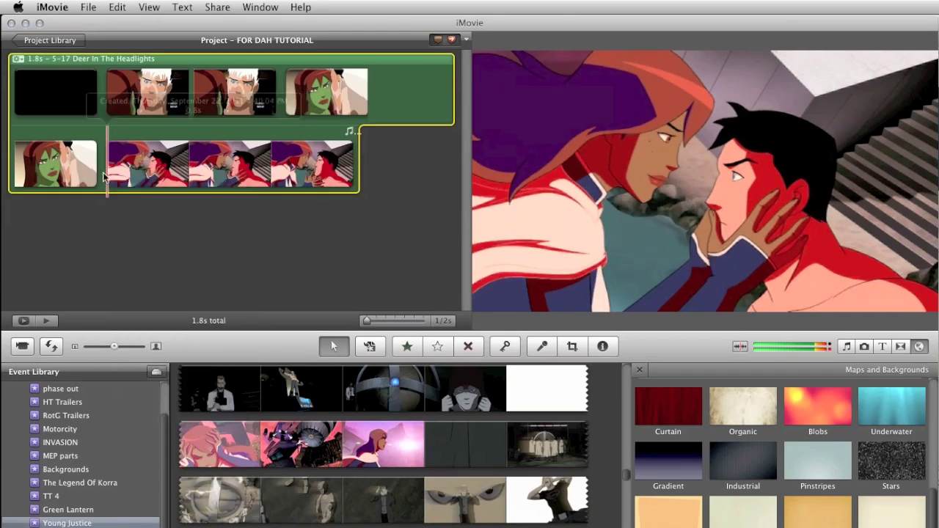
key("super+v")
Raise the exposure of the couple's separate 0.1 s clip to 156%
left_click(115, 180)
left_click(154, 207)
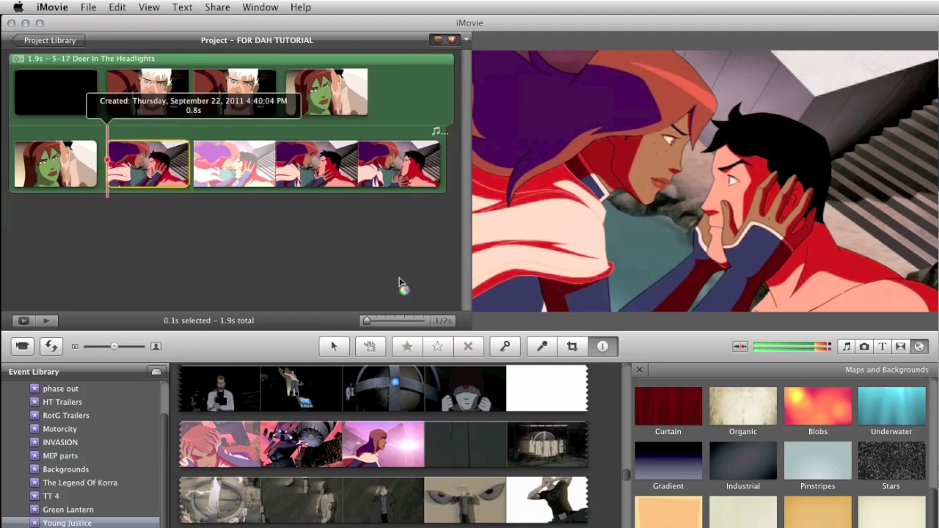
mouse_move(535, 283)
left_mouse_down()
mouse_move(539, 296)
mouse_move(544, 289)
left_mouse_up()
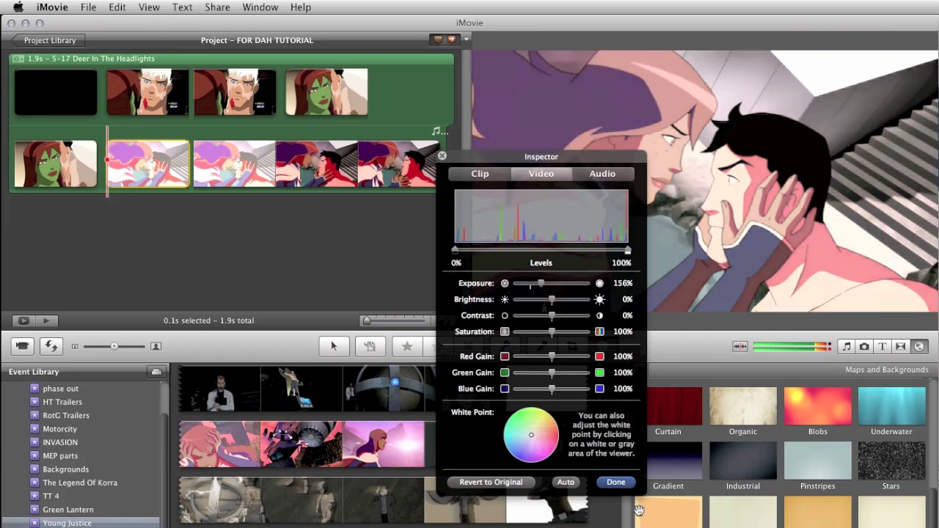
left_click(625, 487)
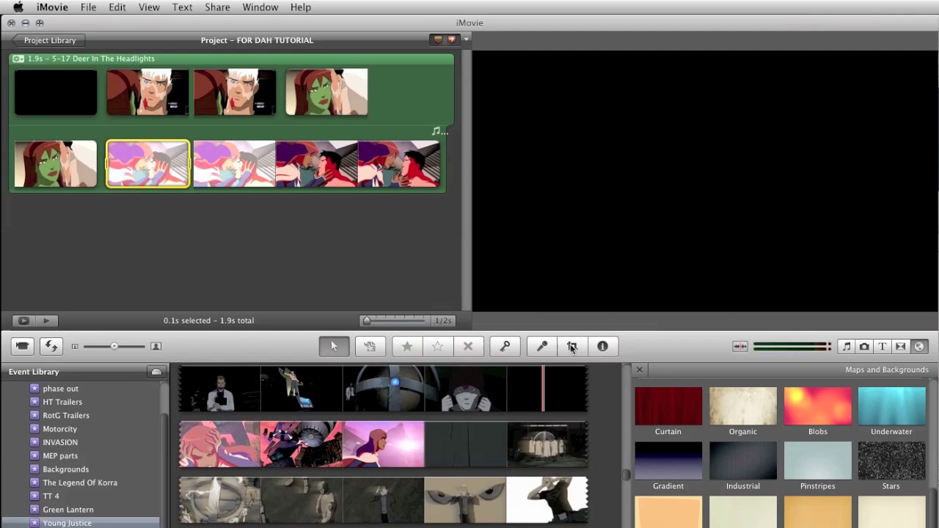
Apply a Ken Burns crop to the couple's 0.1 s clip, with Start framing both faces and End covering the full picture, then play the project
left_click(571, 347)
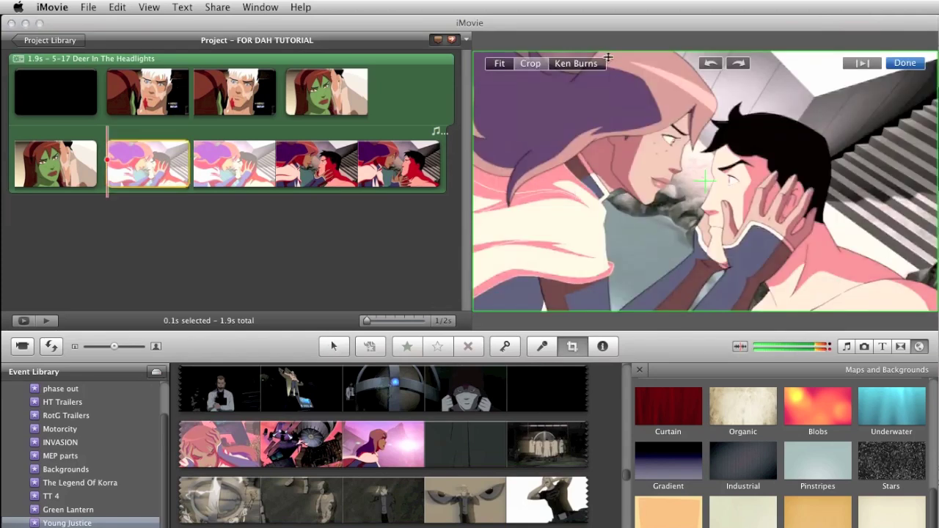
left_click(574, 64)
left_click_drag(473, 120, 927, 193)
left_click_drag(844, 194, 711, 187)
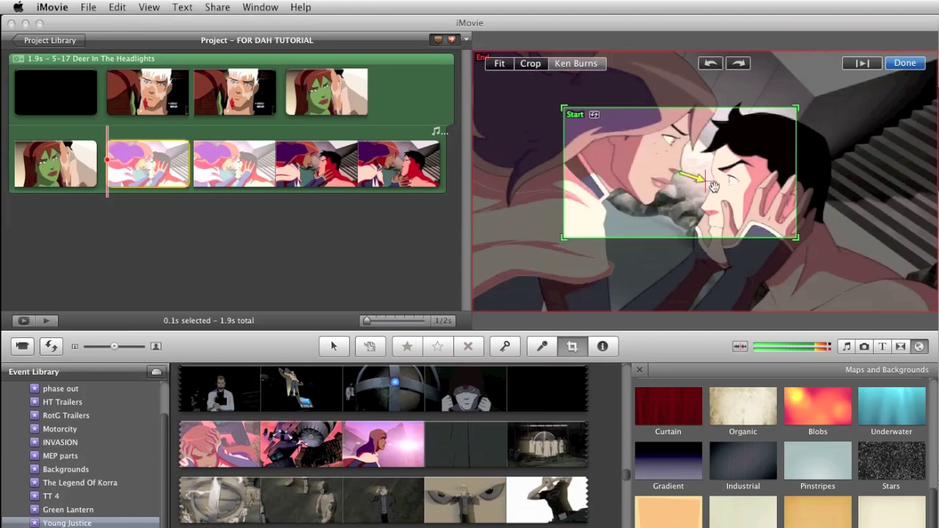
left_click(916, 64)
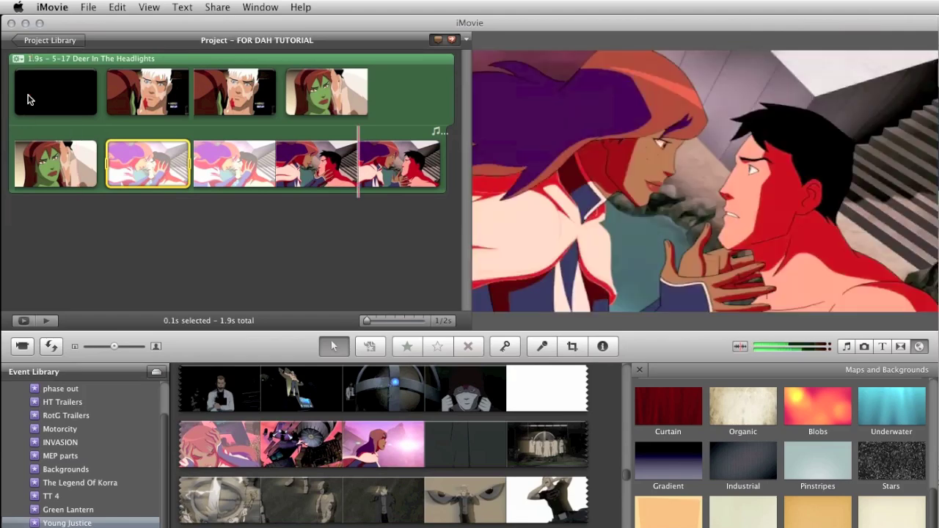
key("space")
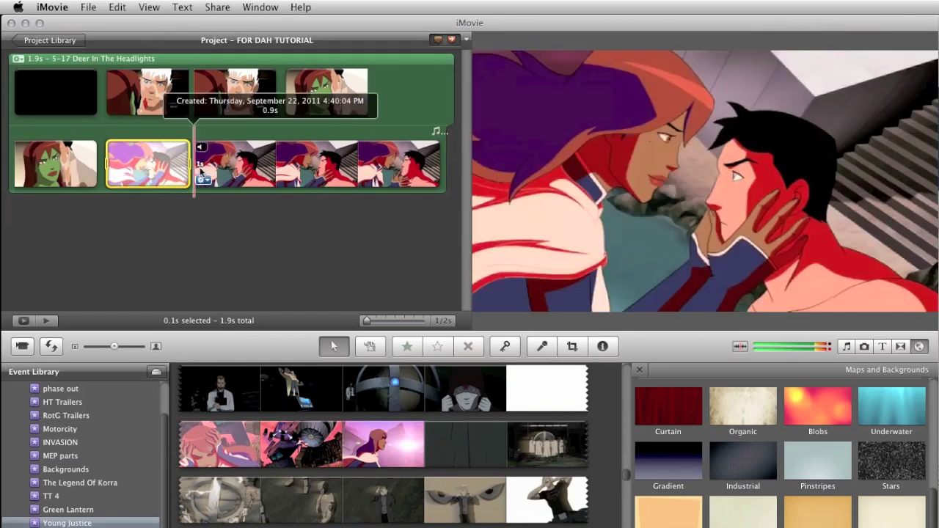
Cut the last 0.6 s of the couple's longer clip, keeping only its beginning
left_click(199, 170)
left_click_drag(199, 169, 283, 169)
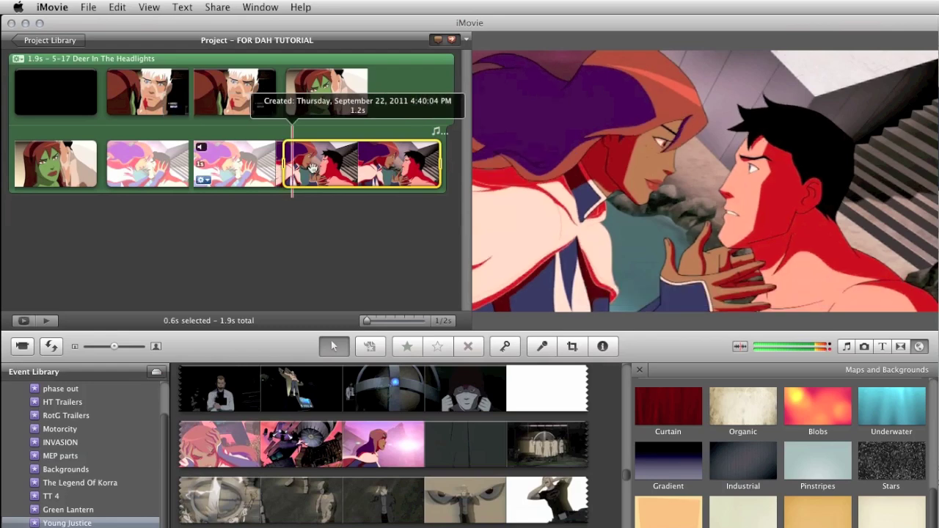
right_click(314, 171)
left_click(348, 229)
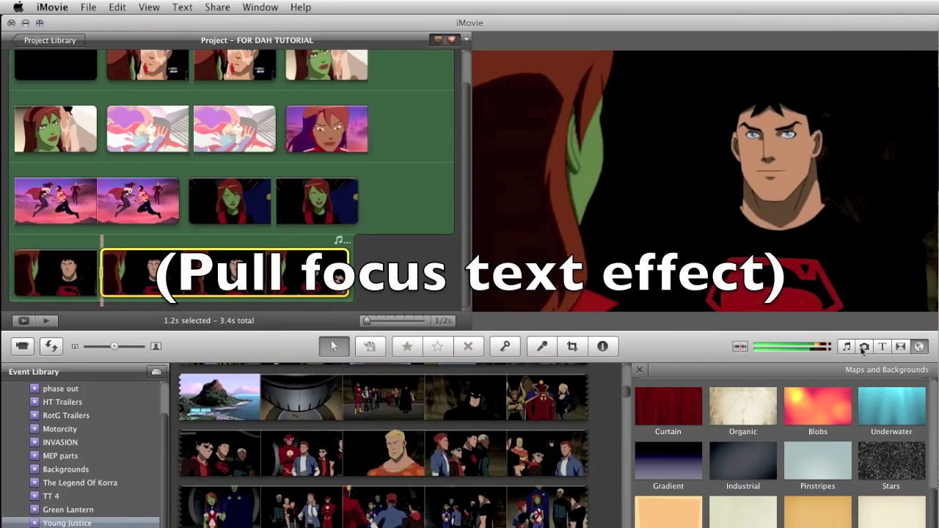
Place a Centered title over the dark-background girl's first 0.1 s clip and delete all its placeholder text
left_click(882, 346)
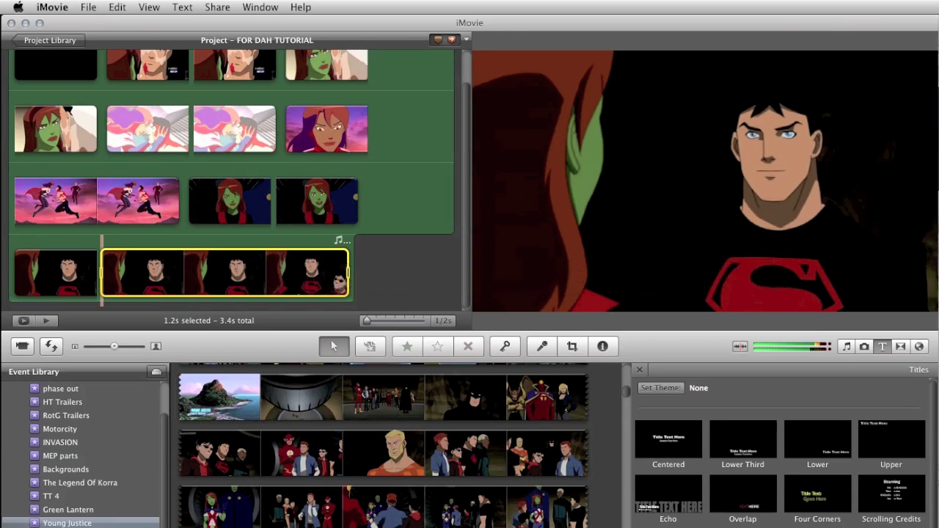
left_click_drag(669, 439, 223, 204)
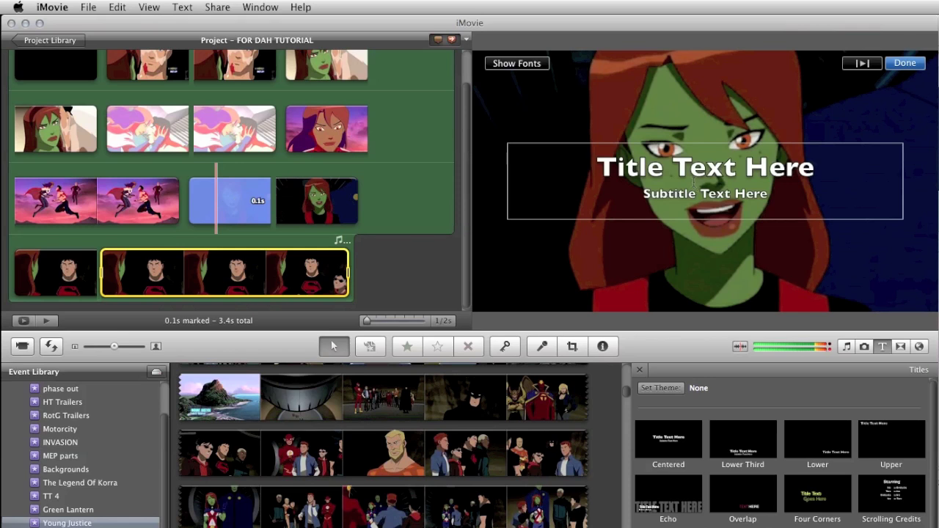
key("BackSpace")
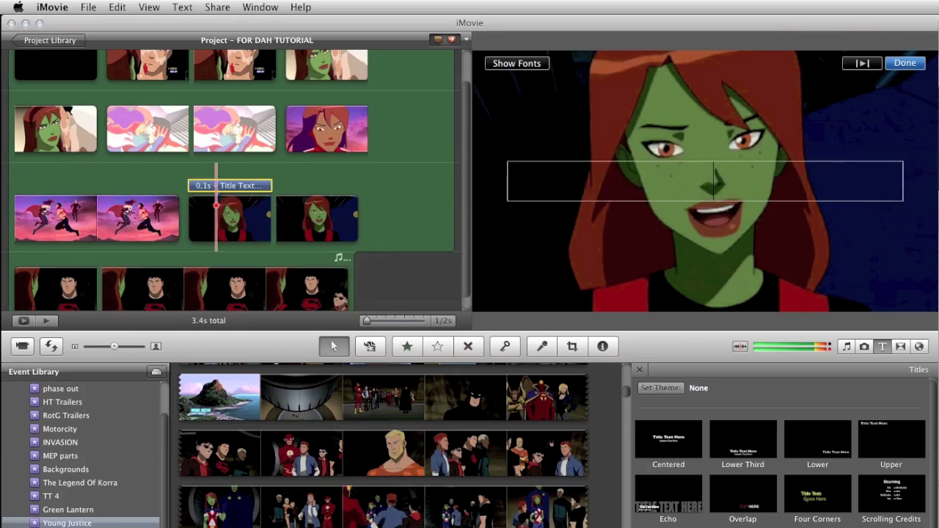
left_click(905, 63)
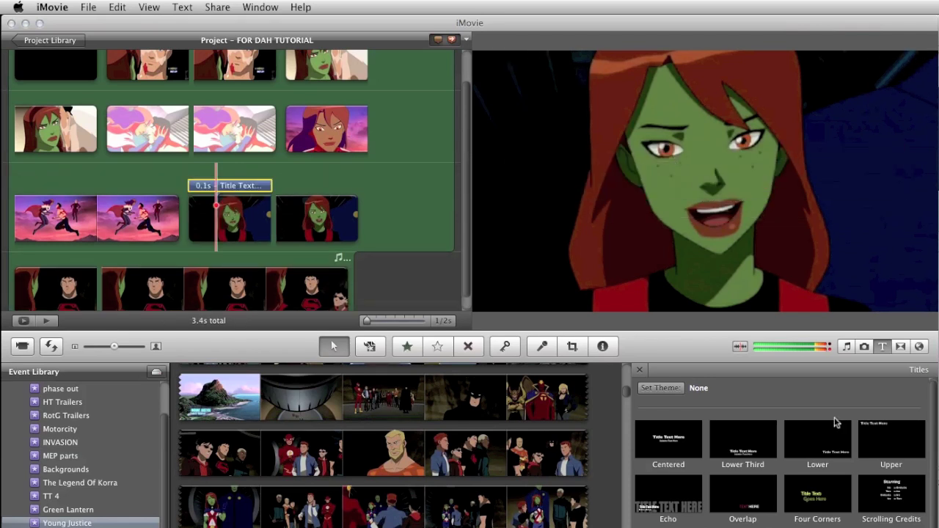
Place a Centered title over the black-haired boy's first 0.1 s clip and delete all its placeholder text
left_click_drag(404, 452, 71, 296)
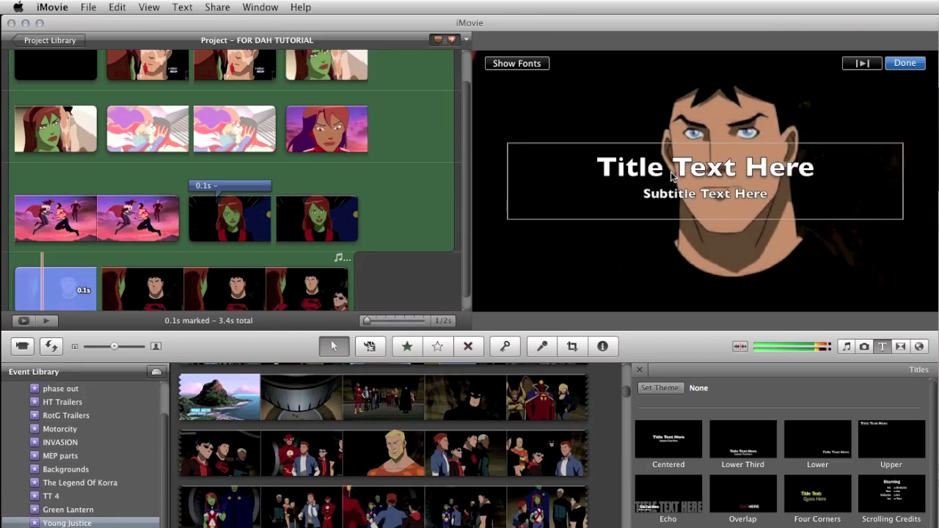
left_click(670, 182)
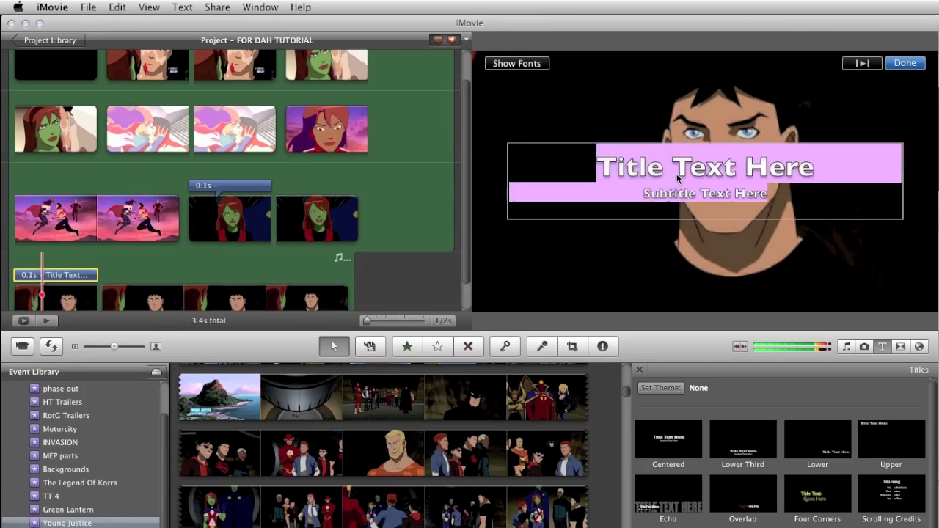
key("BackSpace")
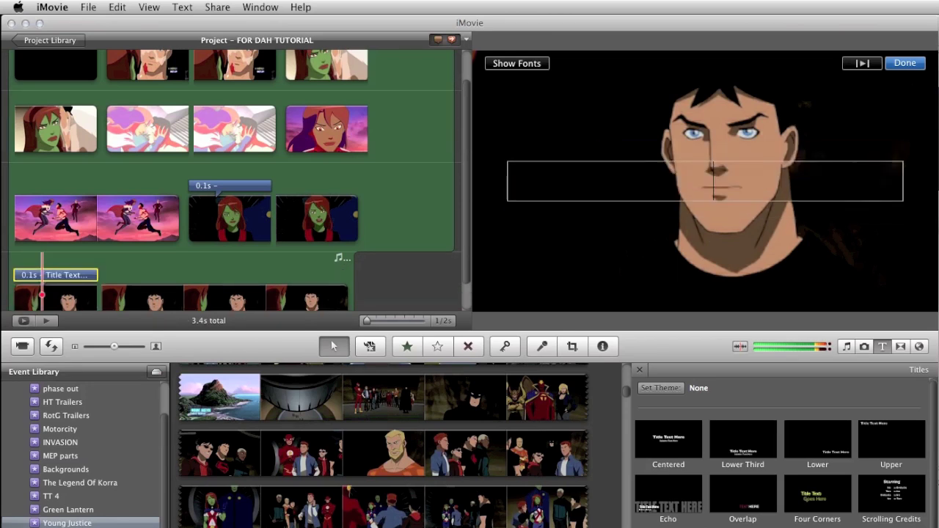
left_click(906, 64)
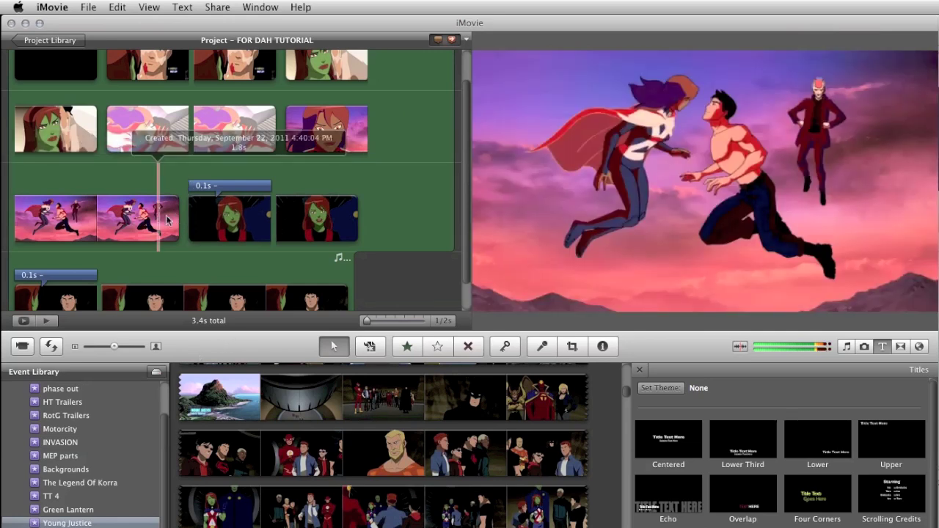
Select all the project's clips and raise their contrast to 47% in the video adjustments
scroll(168, 219, "down", 1)
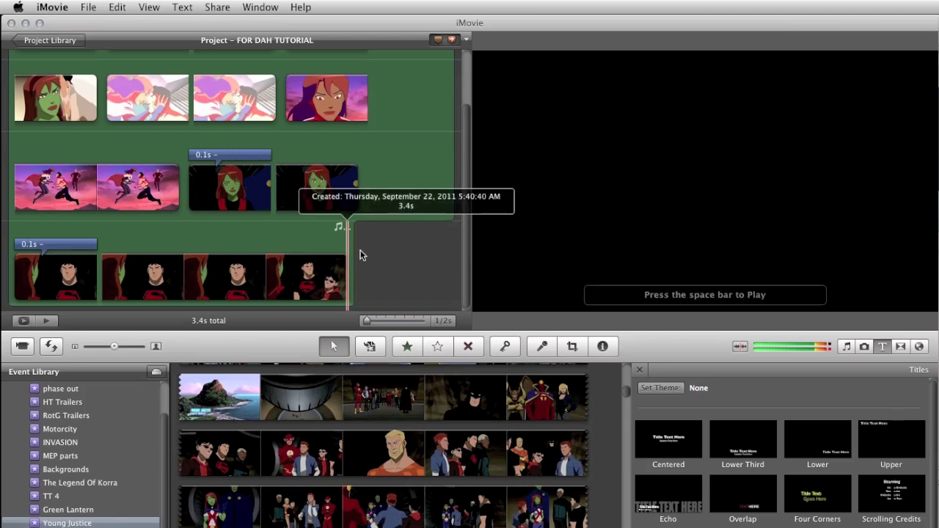
key("super+a")
scroll(355, 256, "up", 1)
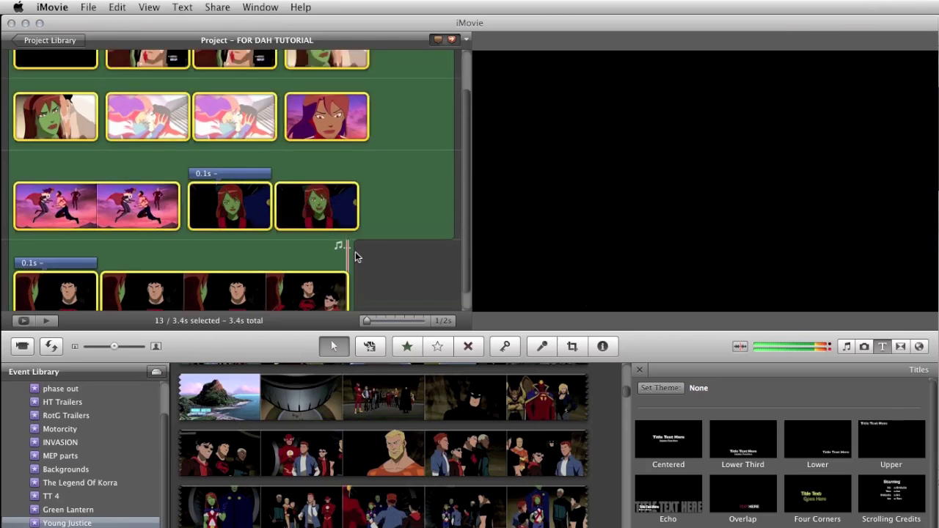
left_click(607, 354)
left_click(603, 347)
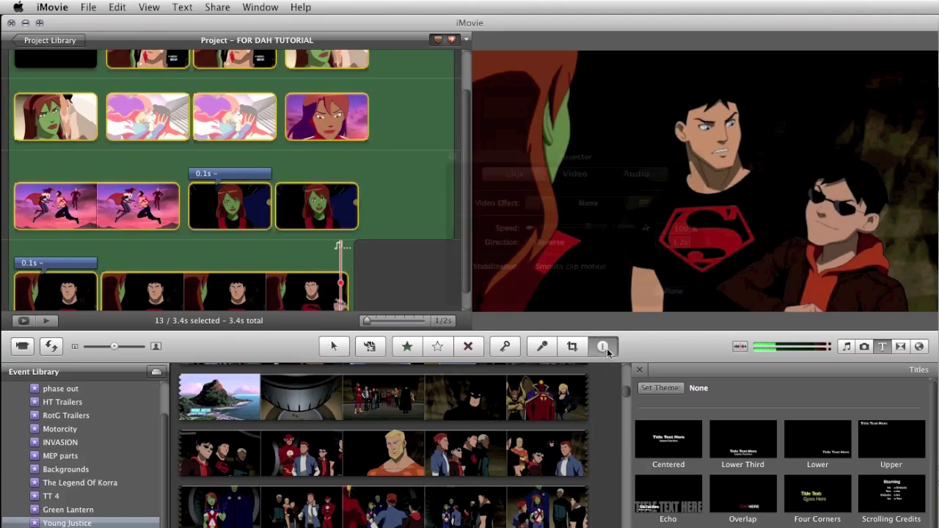
left_click(577, 177)
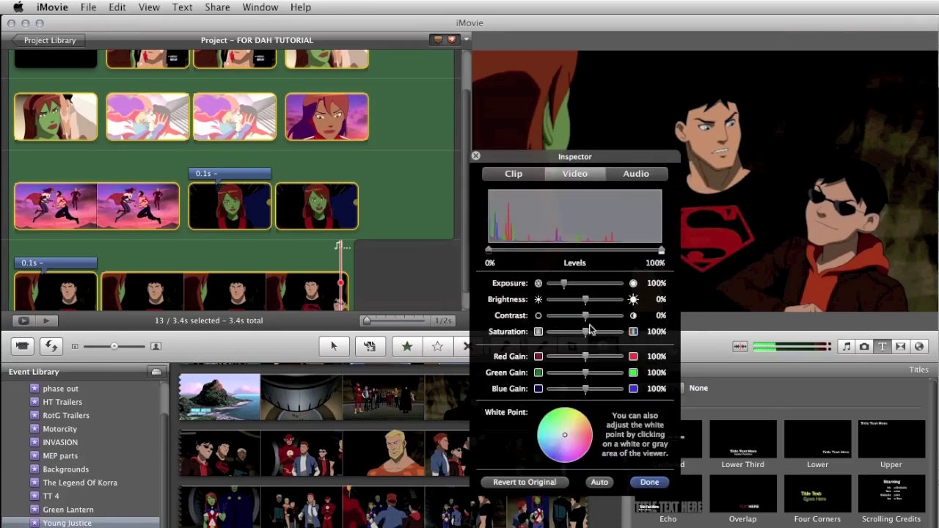
left_click(601, 317)
left_click_drag(601, 317, 605, 317)
Shift the selected clips' white point toward orange-red and lower their saturation to 64%
left_click(580, 436)
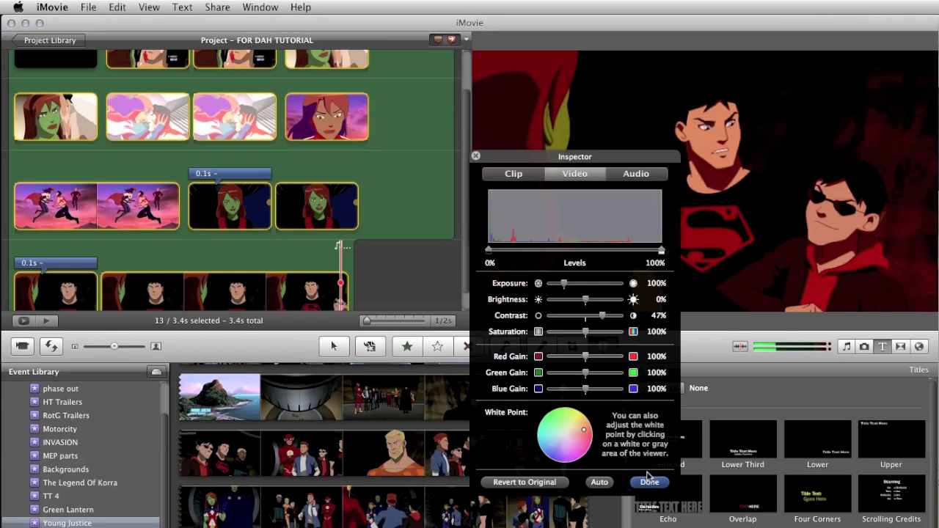
left_click_drag(585, 332, 575, 336)
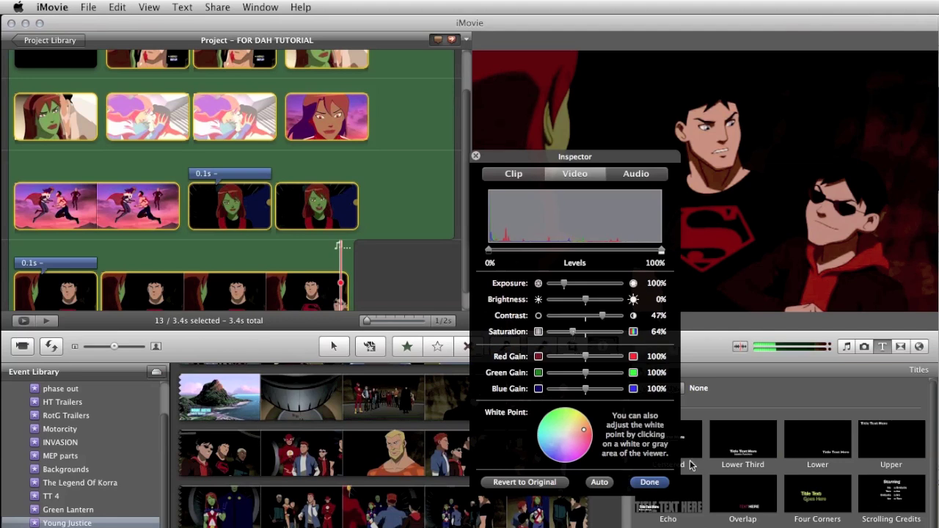
key("i")
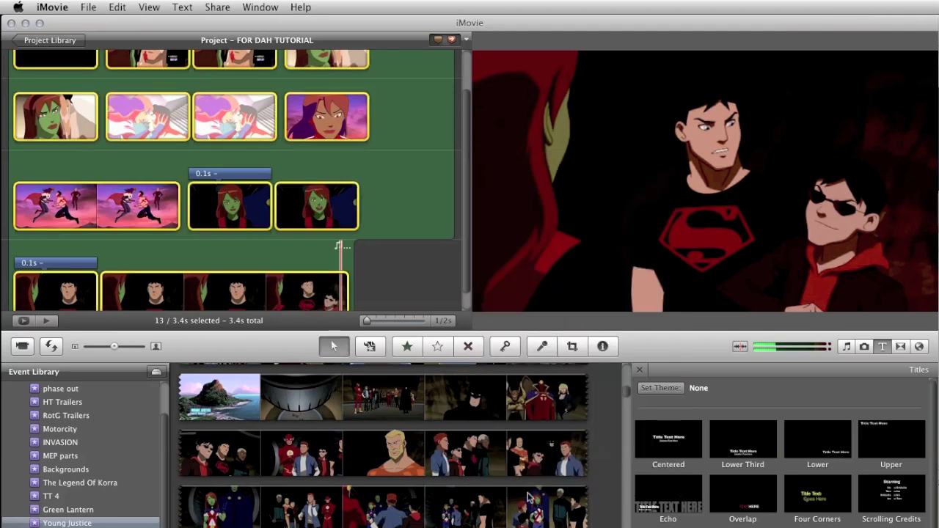